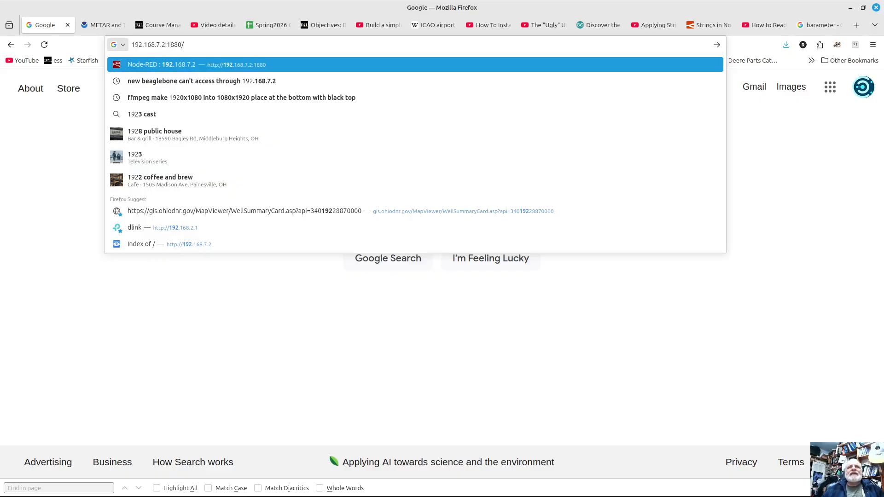
- Open the Node-RED editor at 192.168.7.2:1880 and bring up the Network Test flow
key(Return)
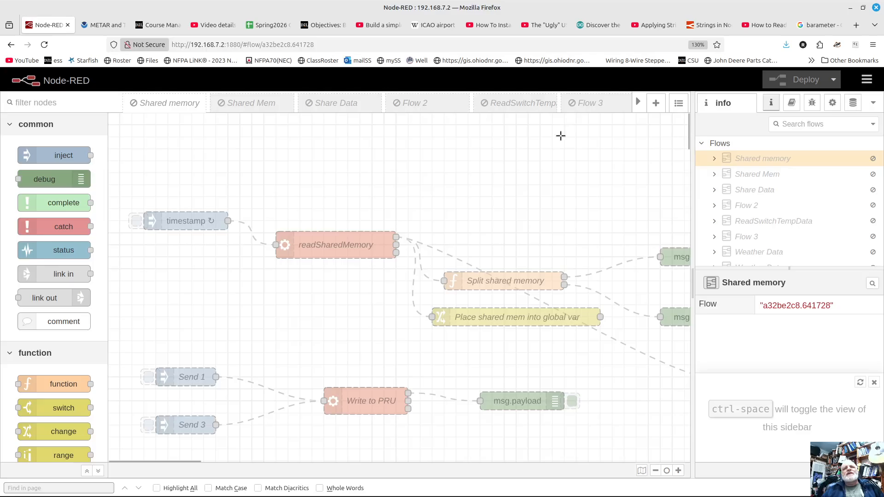
click(638, 103)
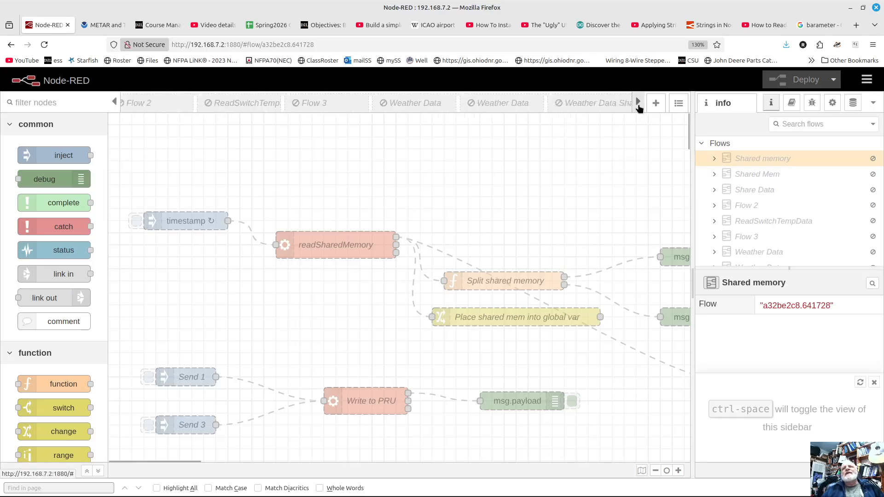
click(639, 102)
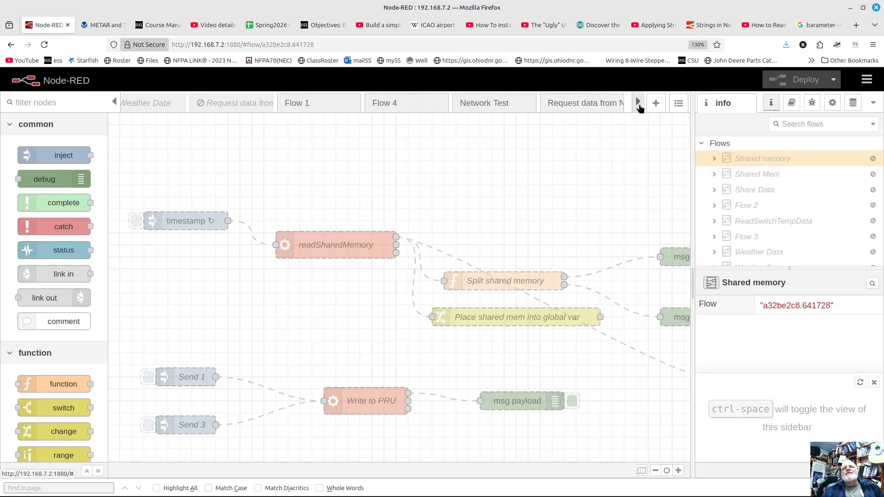
click(477, 102)
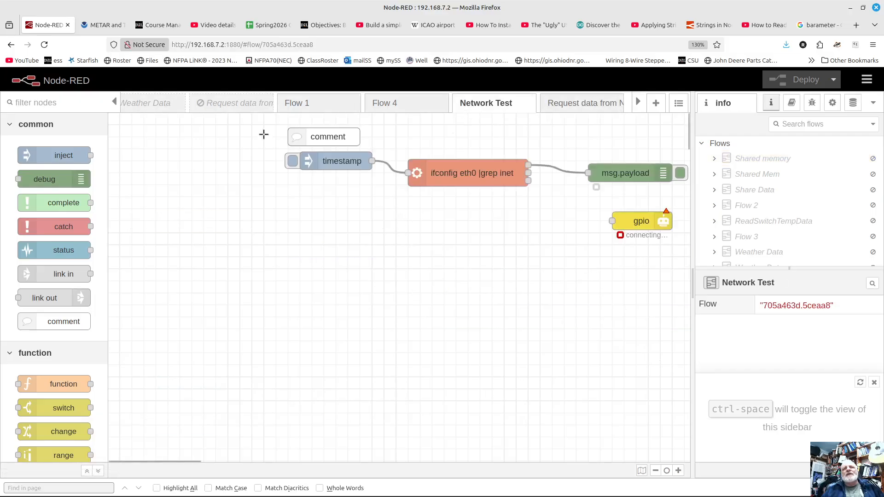
- Move all five nodes of the Network Test flow together closer to the palette and clear the selection
drag(267, 123, 686, 259)
drag(621, 176, 514, 199)
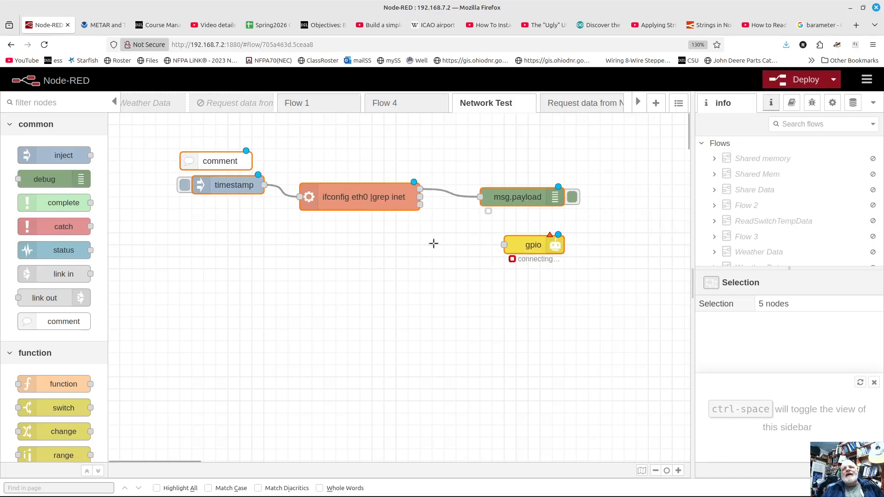
click(320, 220)
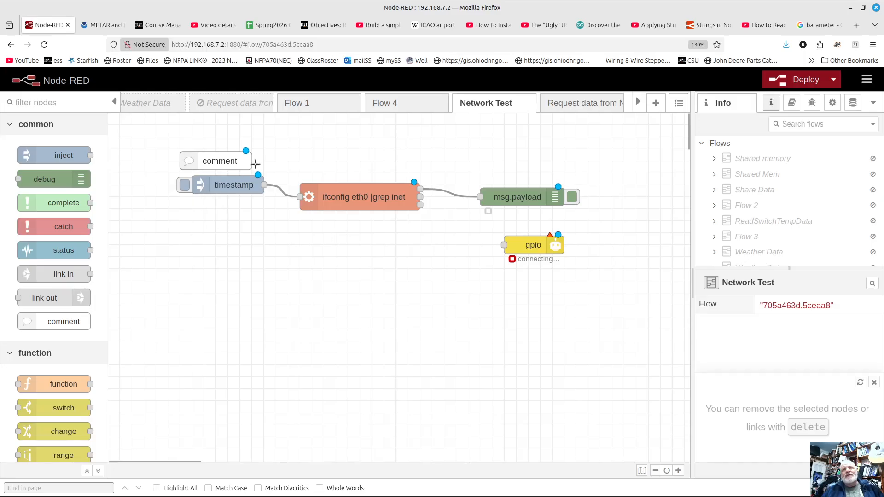
- Trigger the timestamp inject to read the eth0 address and compare it with the address used to reach the editor
click(184, 186)
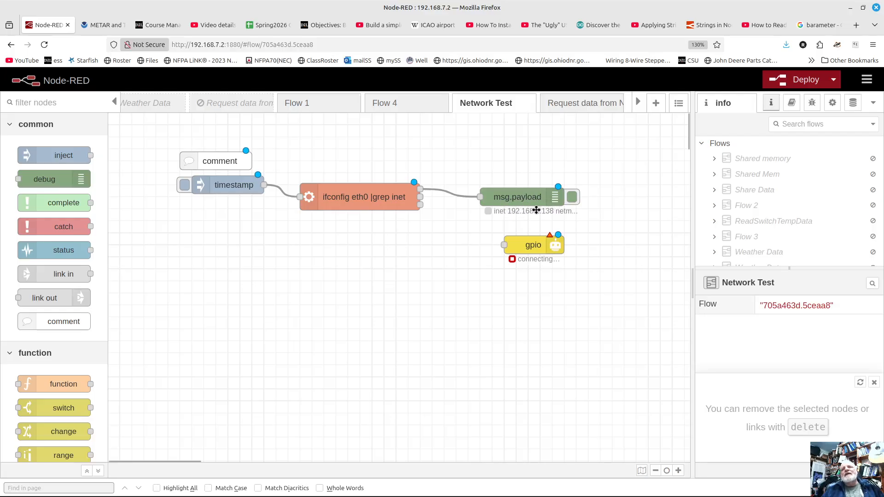
click(229, 45)
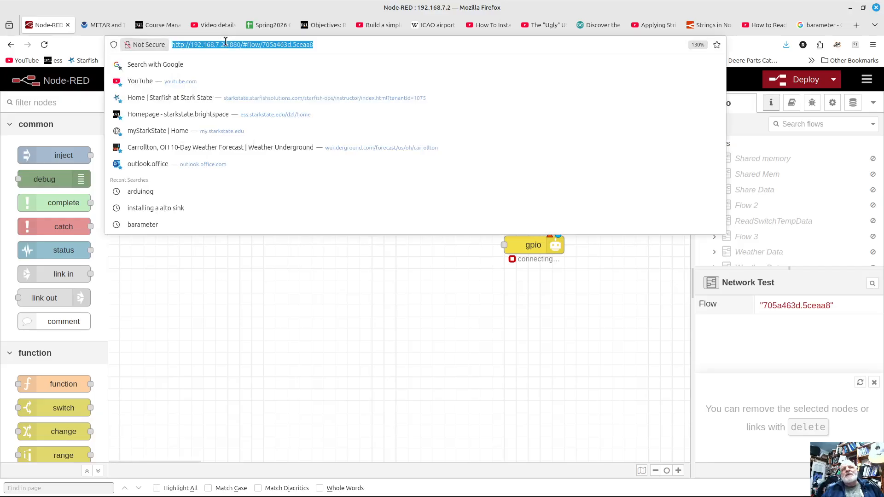
click(214, 44)
drag(214, 43, 224, 42)
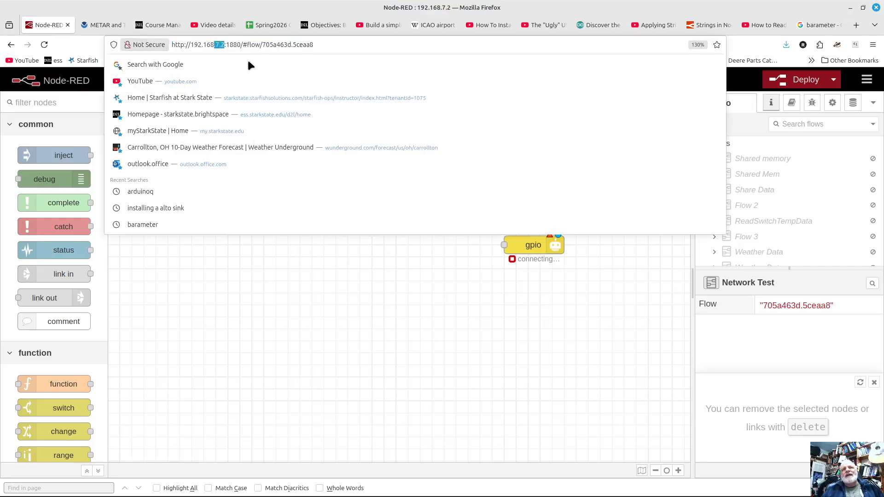
click(465, 282)
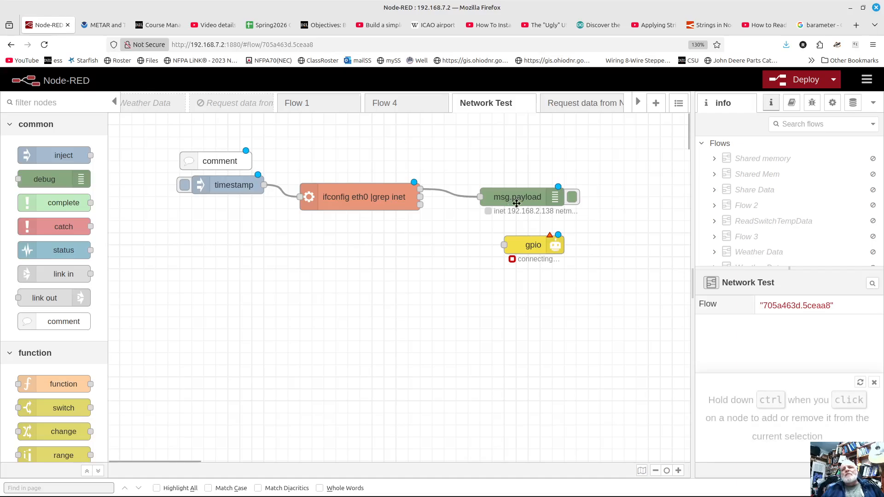
drag(337, 44, 209, 46)
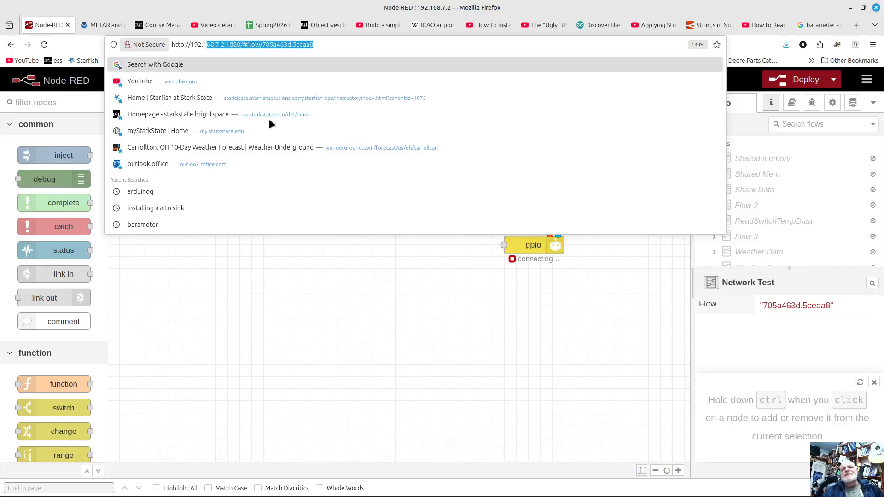
click(401, 338)
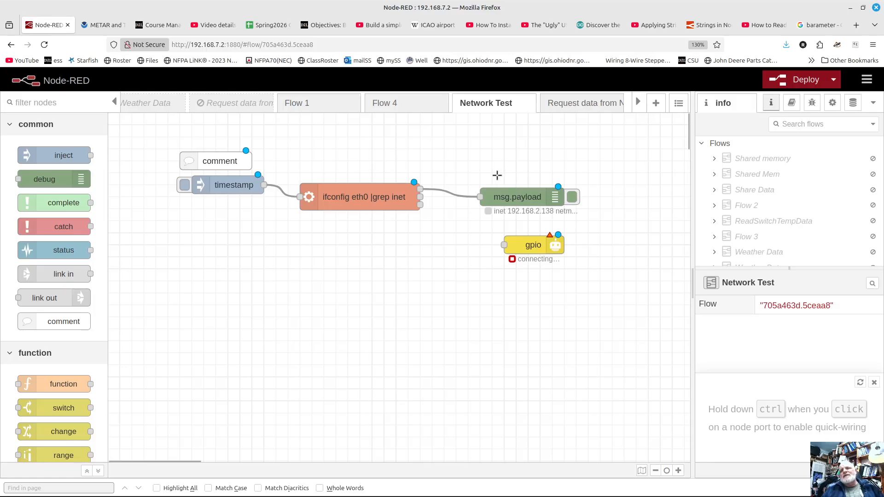
drag(492, 170, 586, 148)
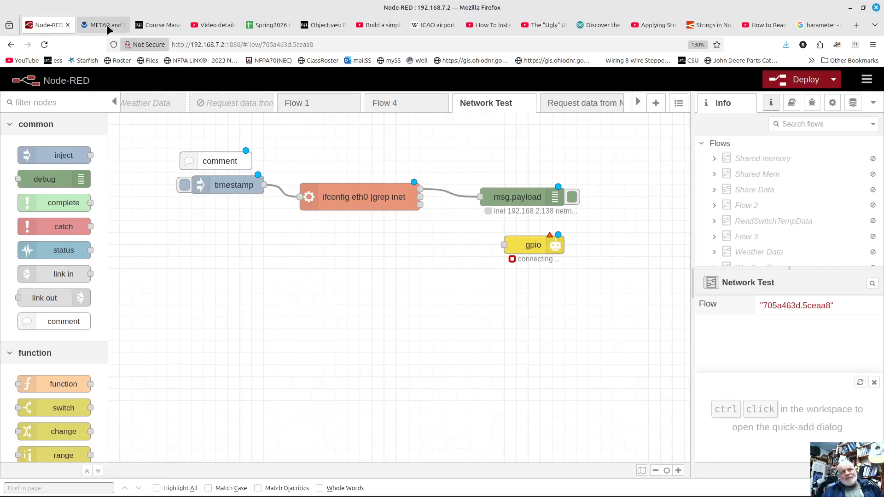
- Switch to the METARs page on aviationweather.gov and examine its web address and the KCAK report line
mouse_move(106, 25)
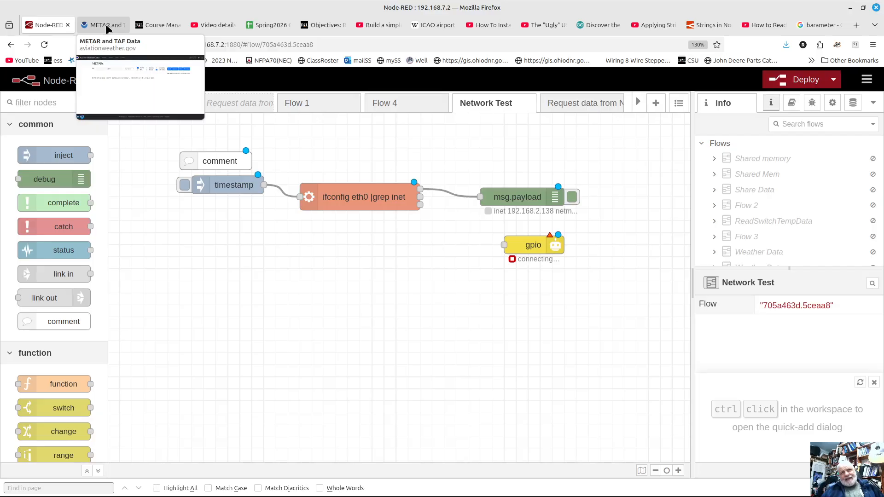
click(106, 25)
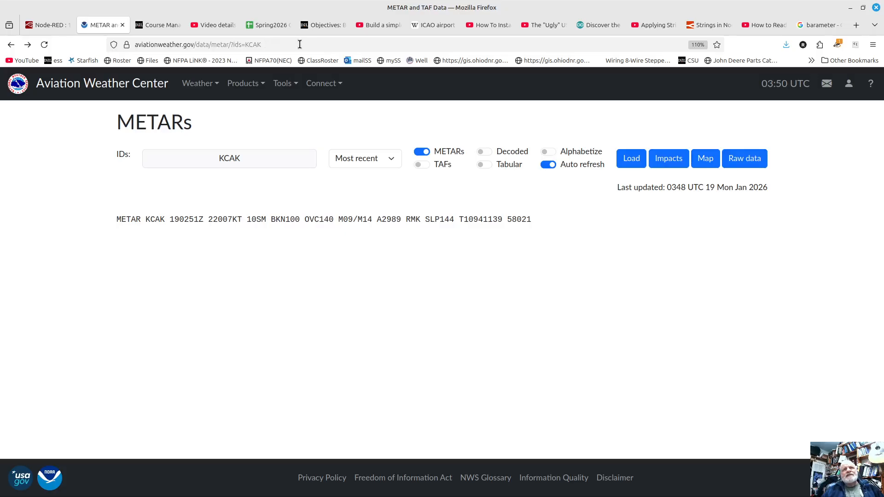
drag(300, 44, 117, 45)
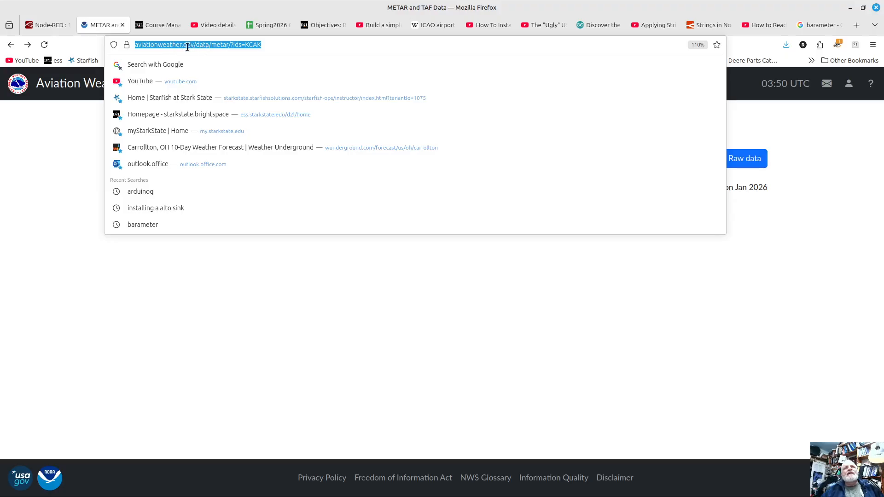
click(258, 44)
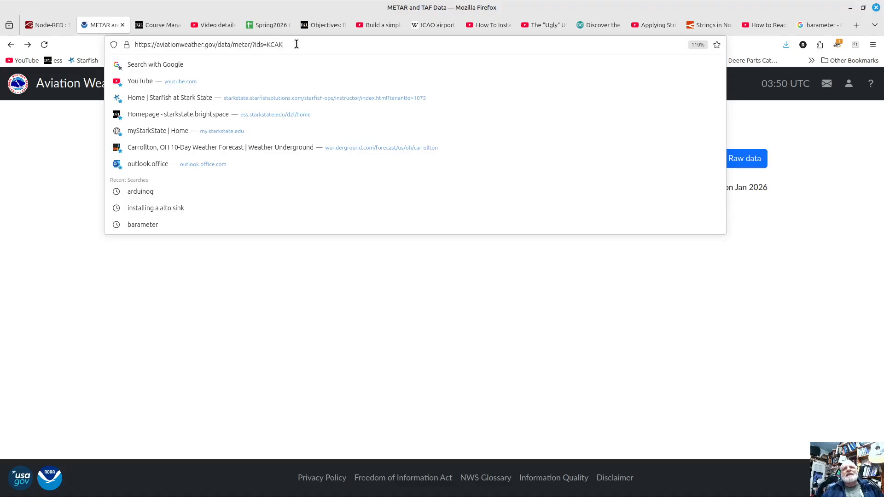
click(289, 303)
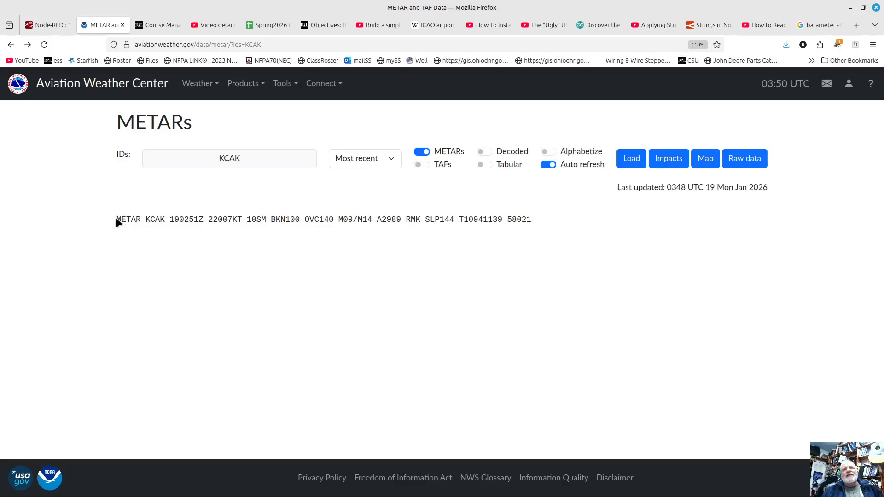
drag(116, 220, 555, 223)
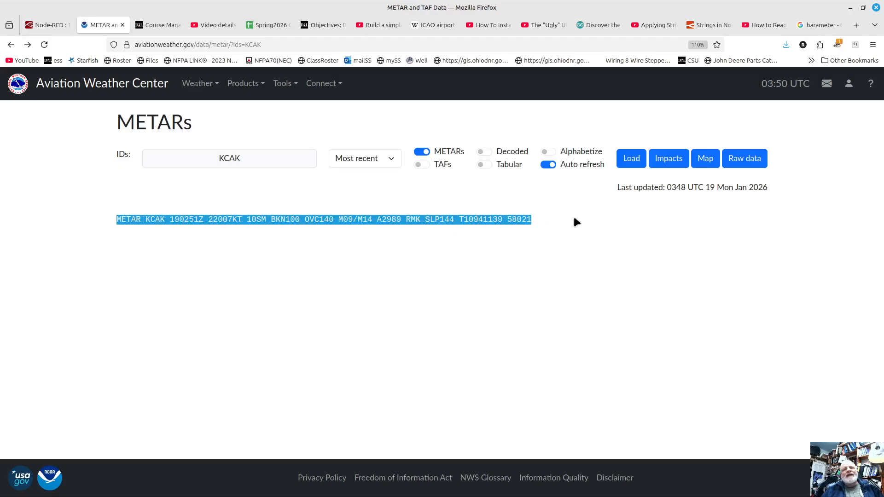
click(645, 217)
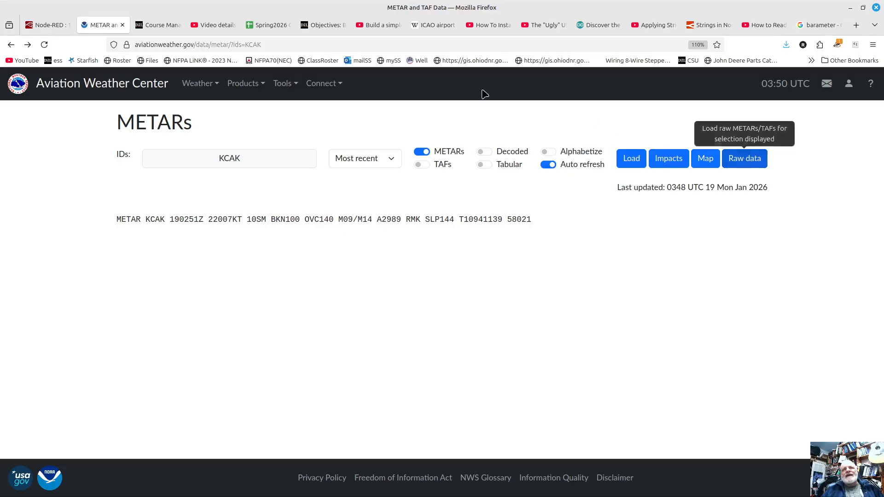
click(300, 42)
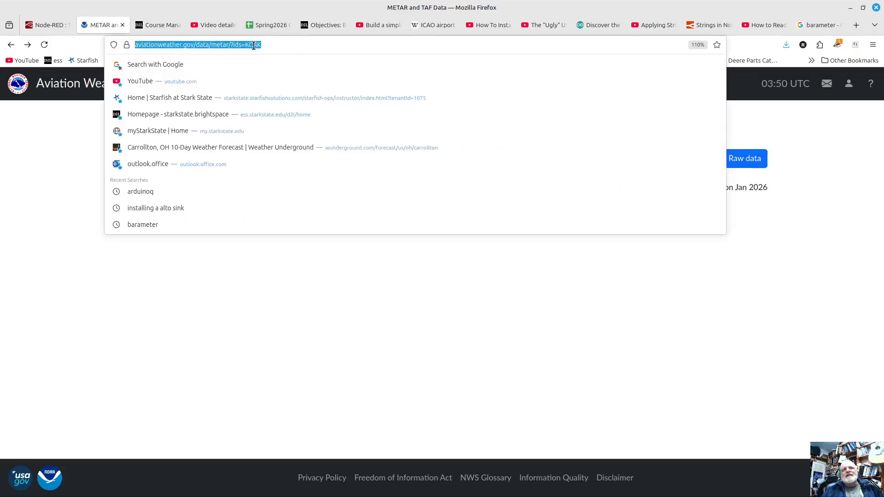
click(477, 280)
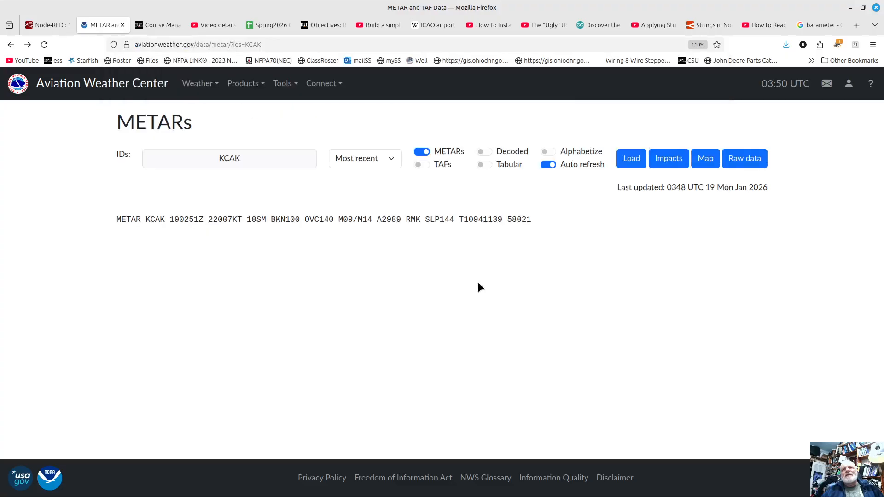
- Load the raw data version of the KCAK METAR and copy that page's web address
click(738, 160)
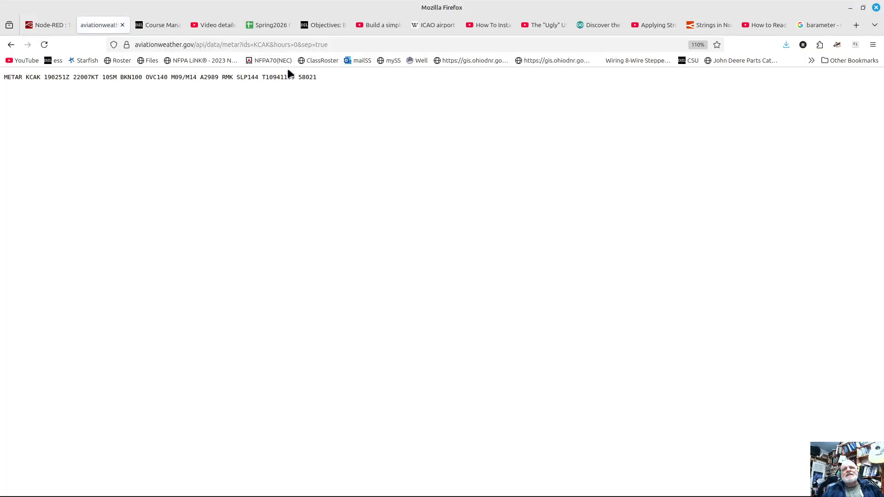
scroll(273, 155, up, 12)
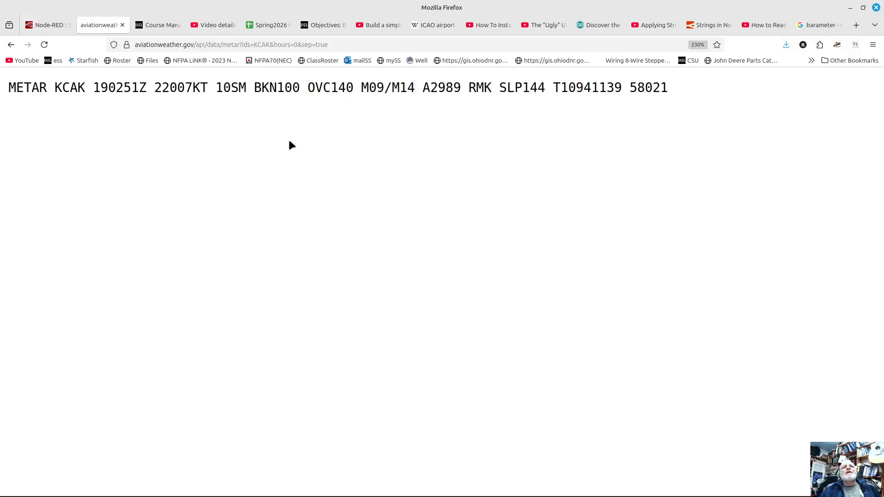
scroll(270, 144, down, 10)
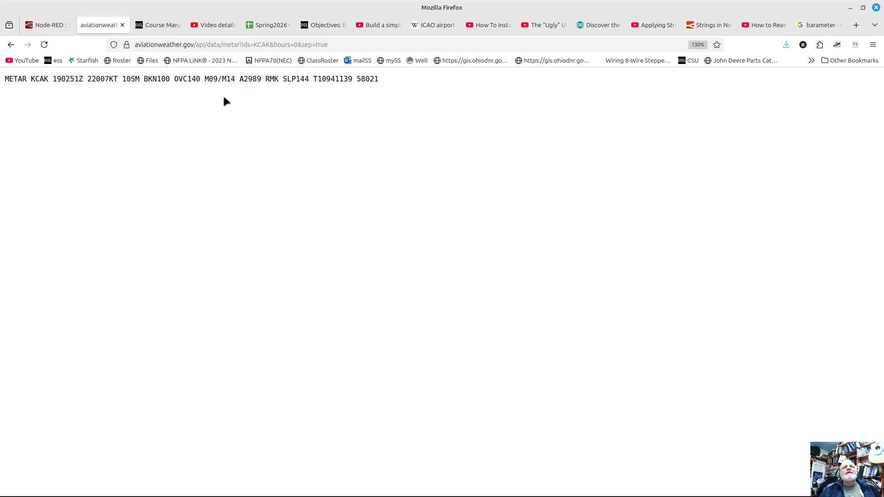
click(256, 44)
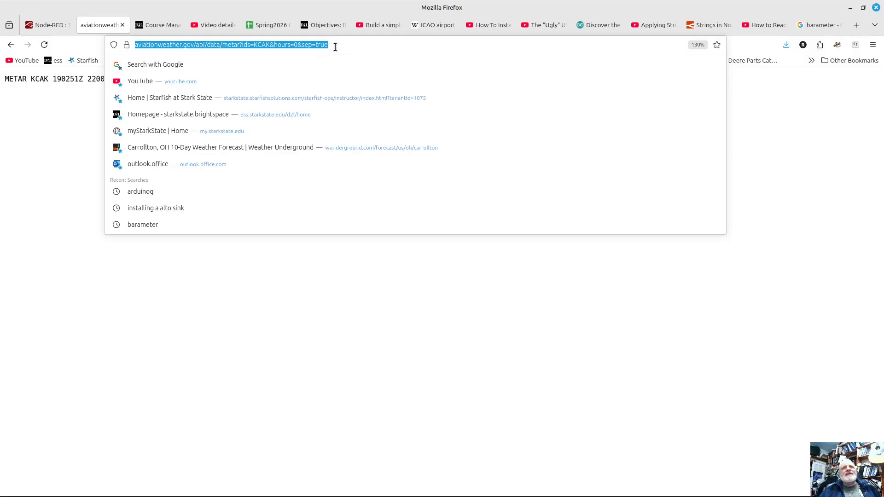
- Return to Node-RED, add a new flow, place an http request node on it and clear the node filter
click(49, 29)
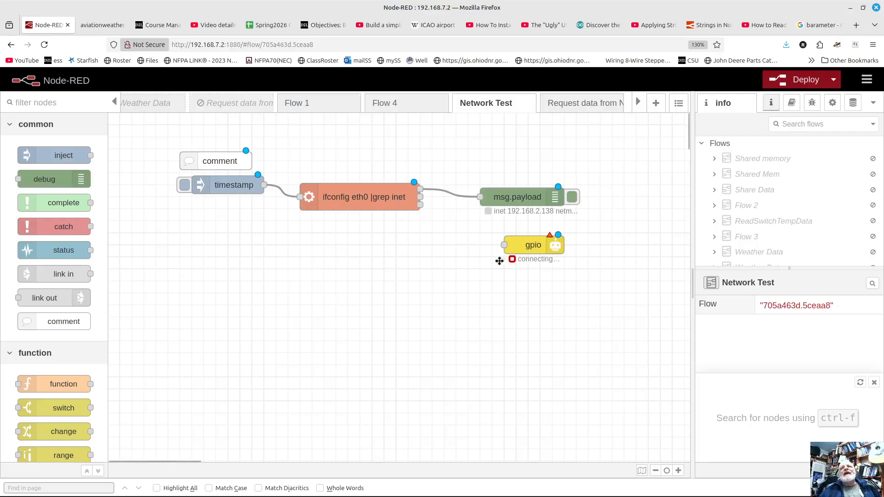
click(656, 104)
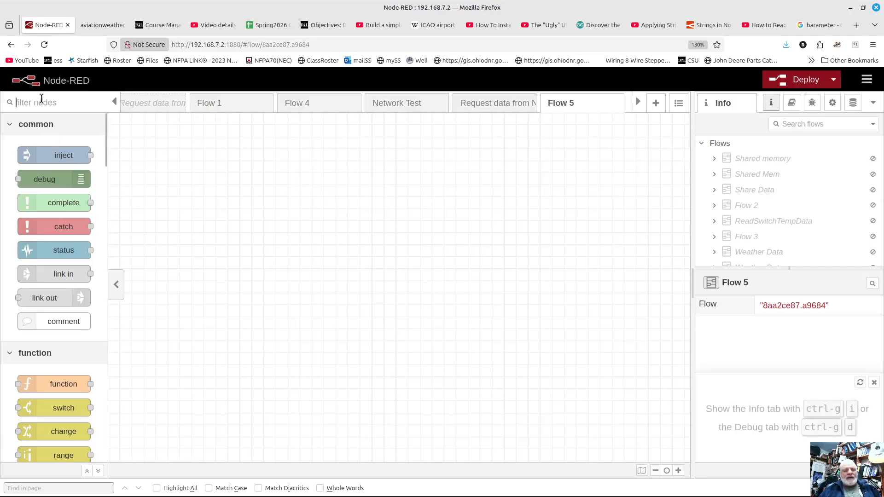
click(41, 102)
text(req)
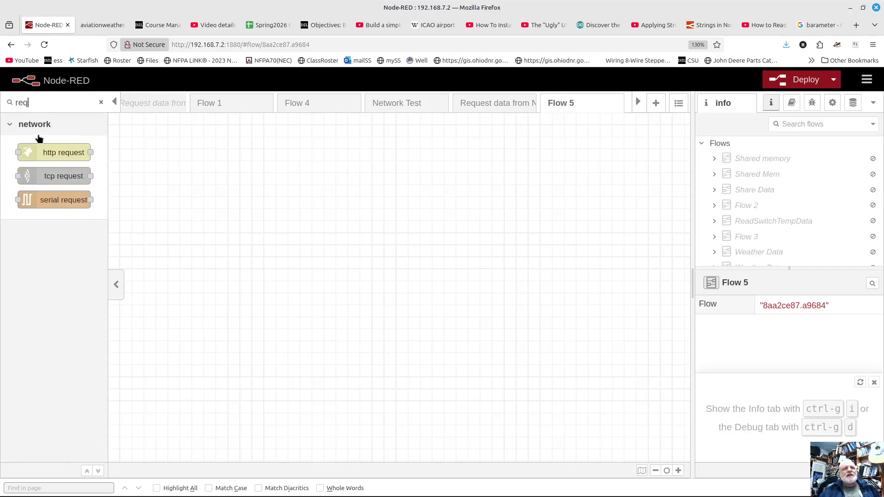
mouse_move(41, 154)
drag(41, 153, 373, 209)
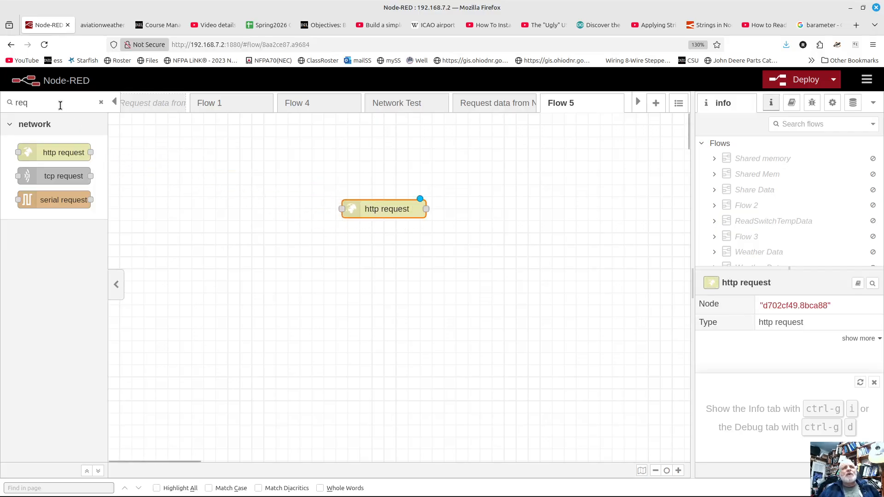
double_click(43, 103)
key(BackSpace)
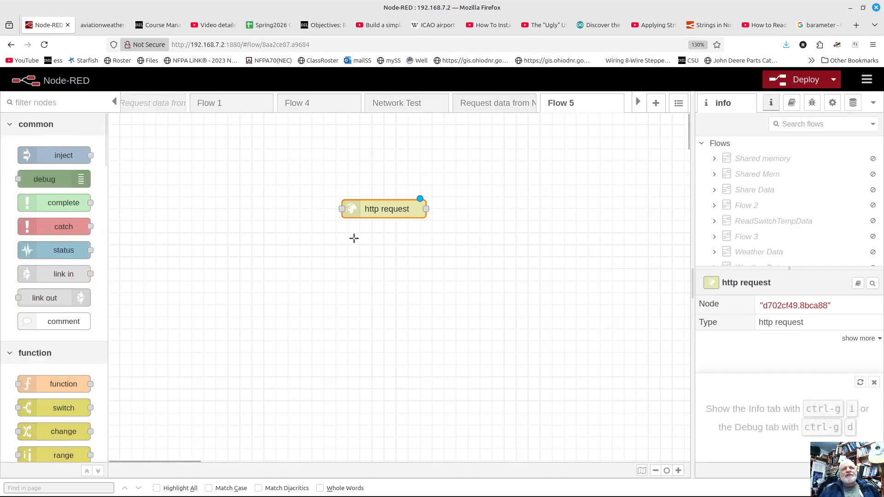
double_click(396, 211)
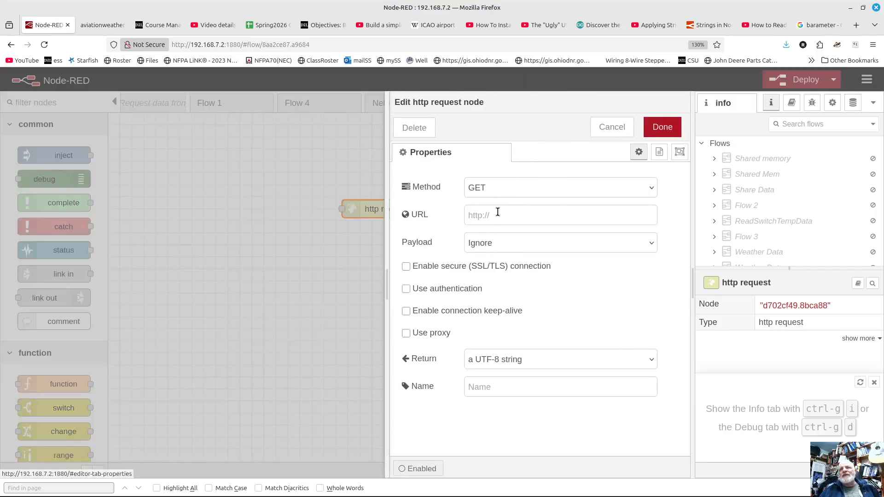
click(498, 214)
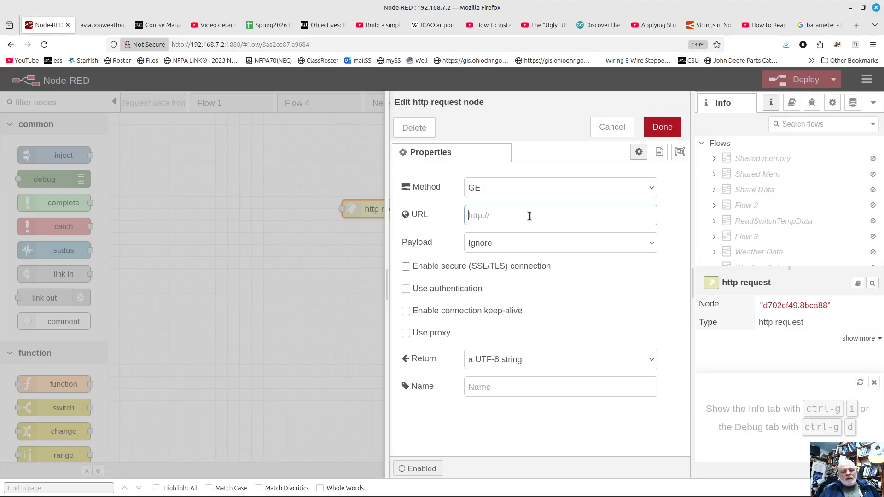
key(ctrl+v)
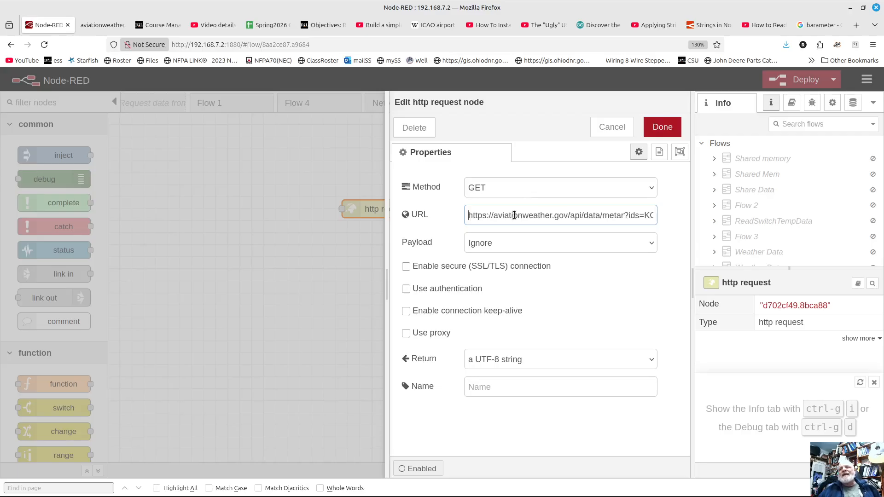
text(/)
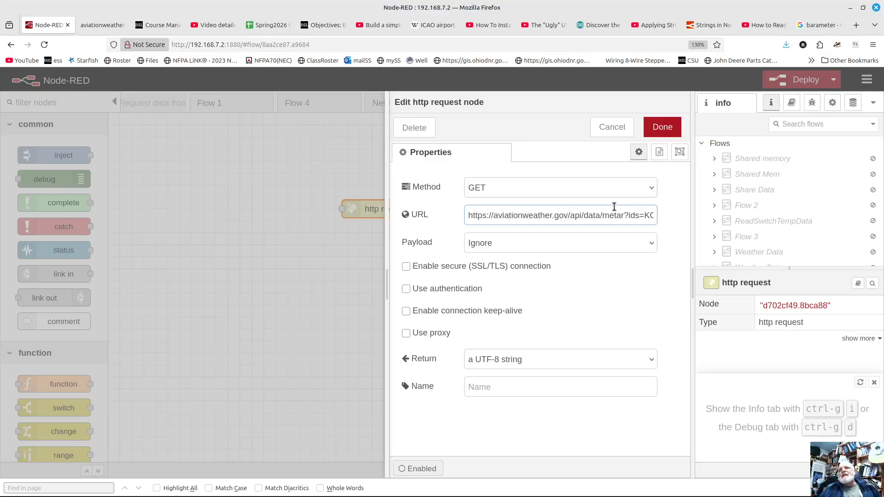
key(Right)
key(Right)
key(Right)
key(Right)
key(Right)
key(Right)
key(Right)
key(Right)
key(Right)
key(Right)
key(Right)
key(Right)
key(Right)
key(Right)
key(Right)
key(Right)
key(Right)
key(Right)
key(Right)
key(Right)
key(Right)
key(Right)
key(Right)
key(Right)
key(Right)
key(Right)
key(Right)
key(Right)
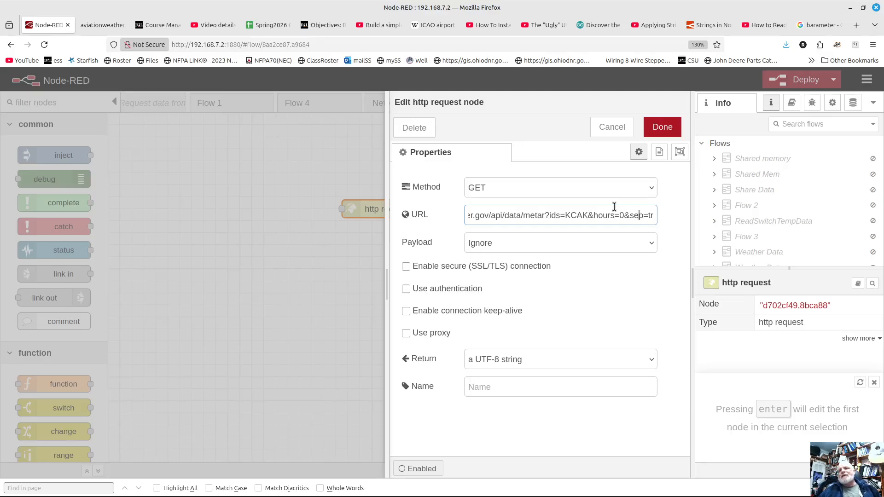
key(Right)
key(Right)
key(Right)
key(Right)
key(Right)
key(Right)
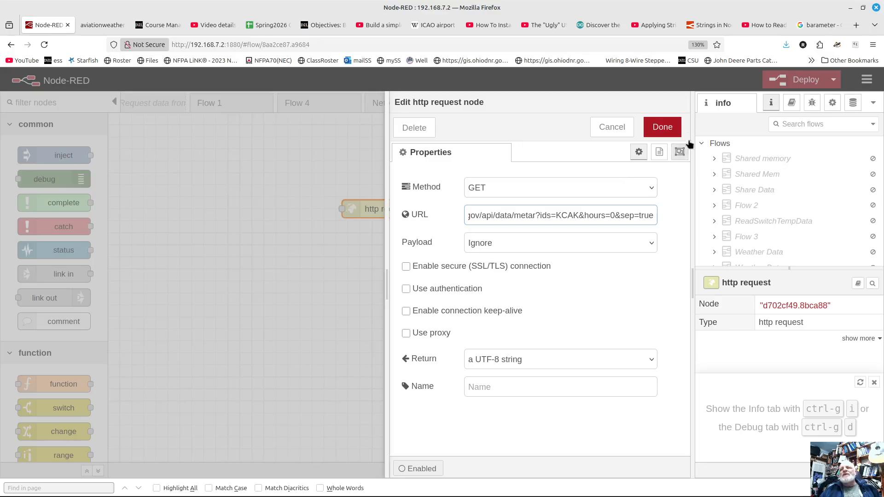
click(661, 125)
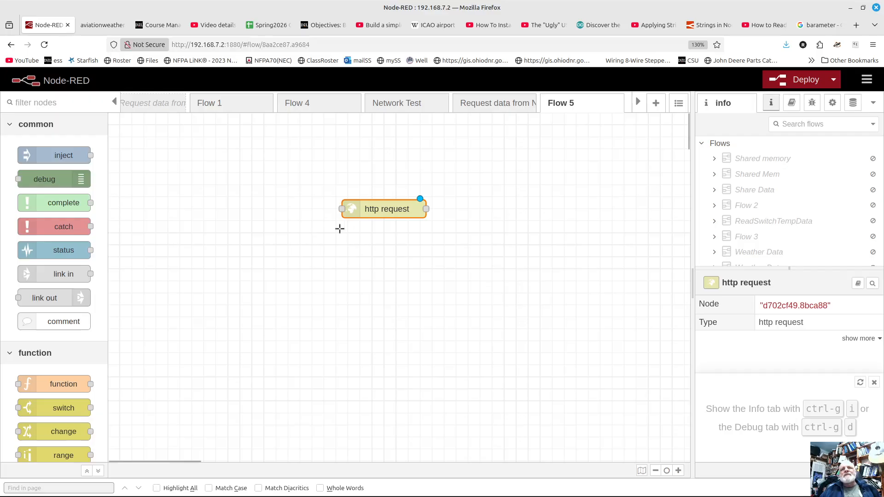
- Add an inject node, wire it to the http request input and arrange the two nodes with the inject slightly higher
mouse_move(382, 209)
mouse_down()
mouse_move(365, 210)
mouse_move(378, 210)
mouse_move(378, 198)
mouse_up()
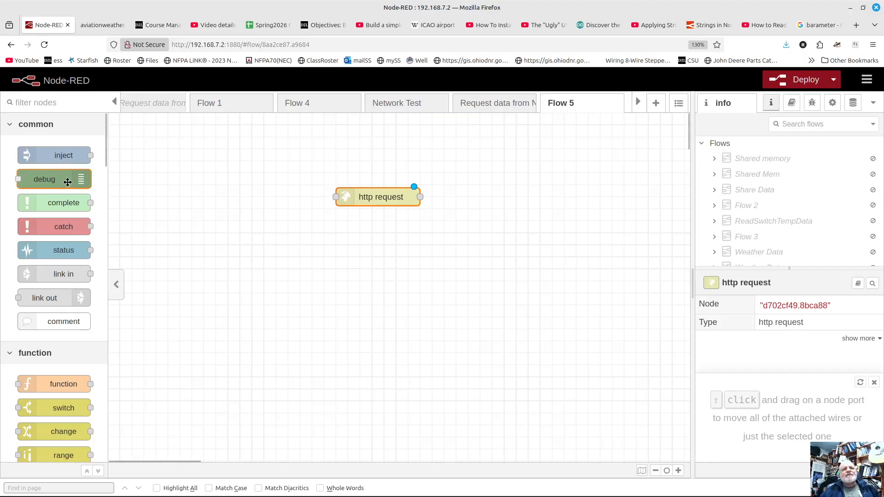
drag(64, 155, 248, 180)
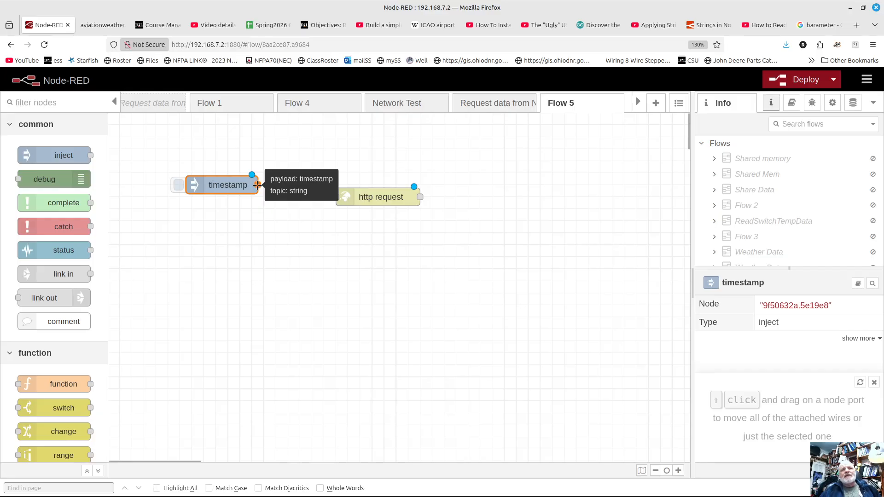
drag(258, 185, 336, 197)
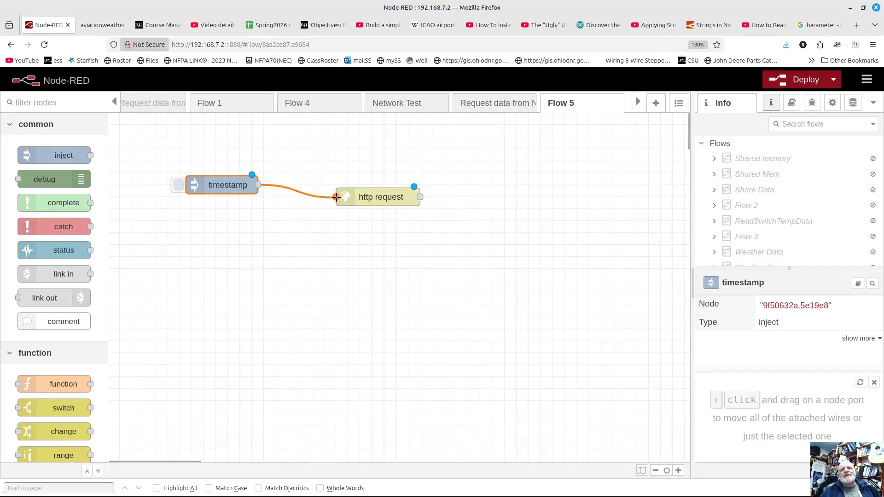
click(223, 197)
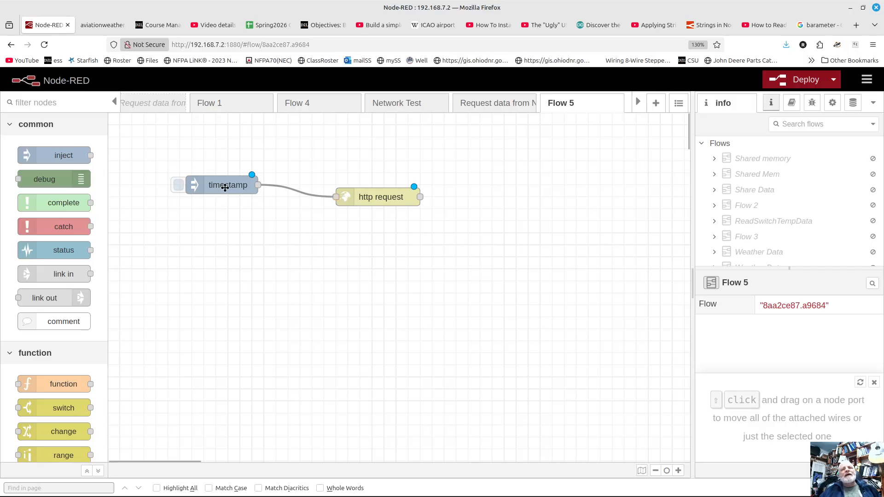
drag(224, 188, 246, 174)
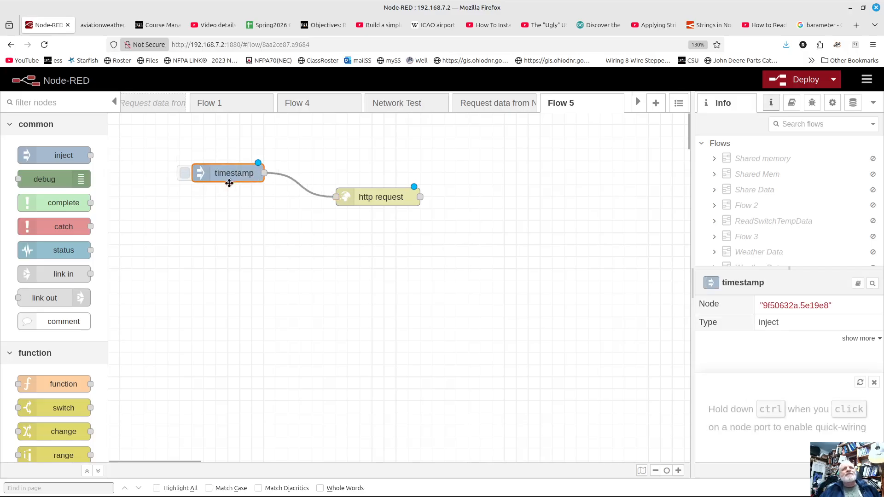
- Add a debug node wired to the http request output and enable its node status (32 characters) output
drag(46, 176, 521, 195)
drag(440, 199, 486, 197)
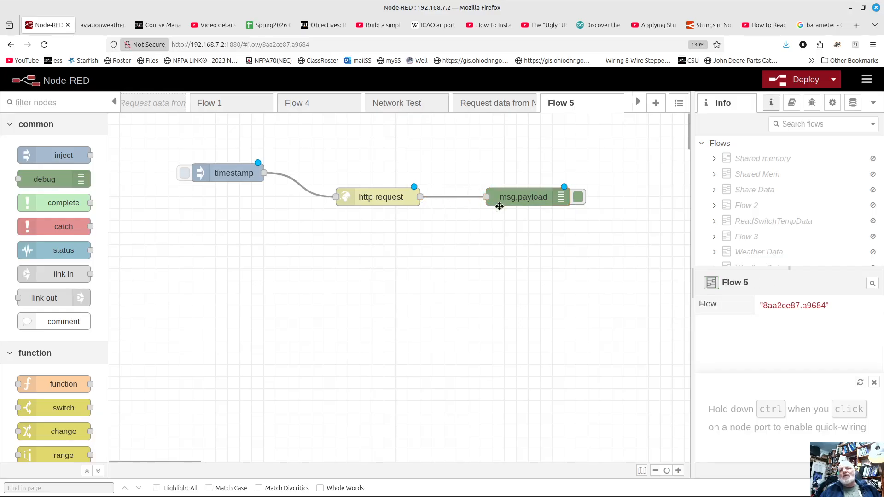
click(527, 197)
double_click(527, 197)
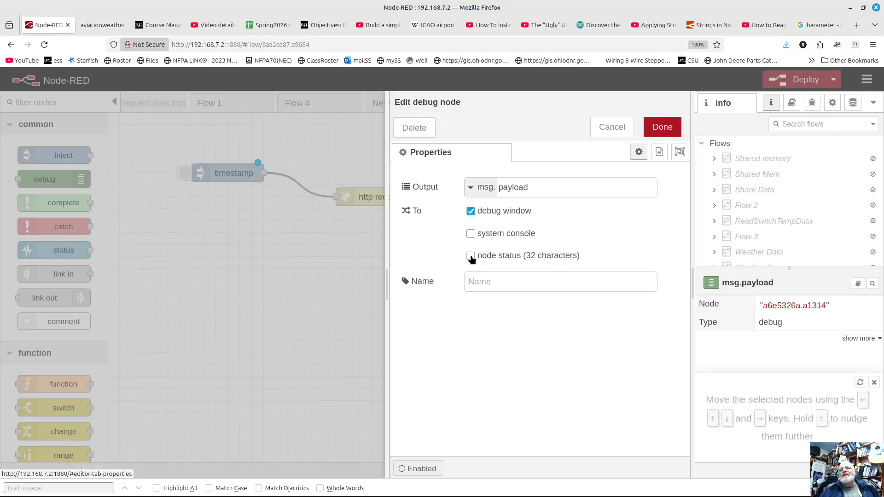
click(471, 257)
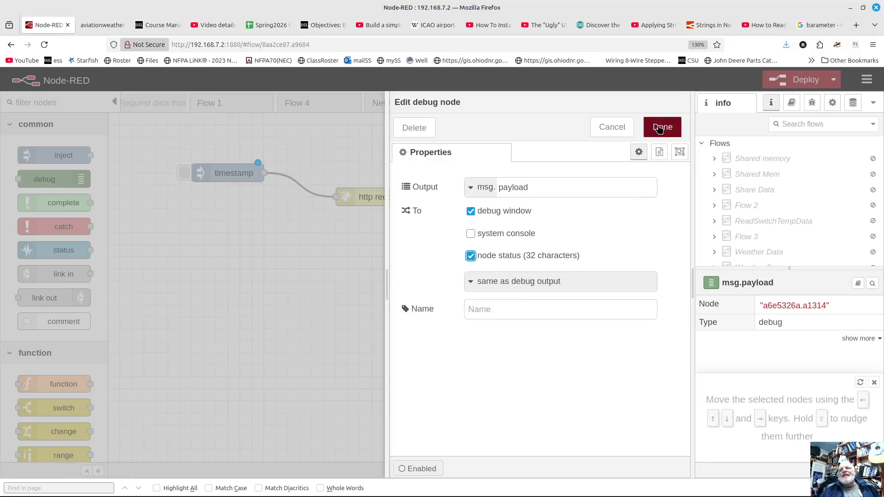
click(662, 128)
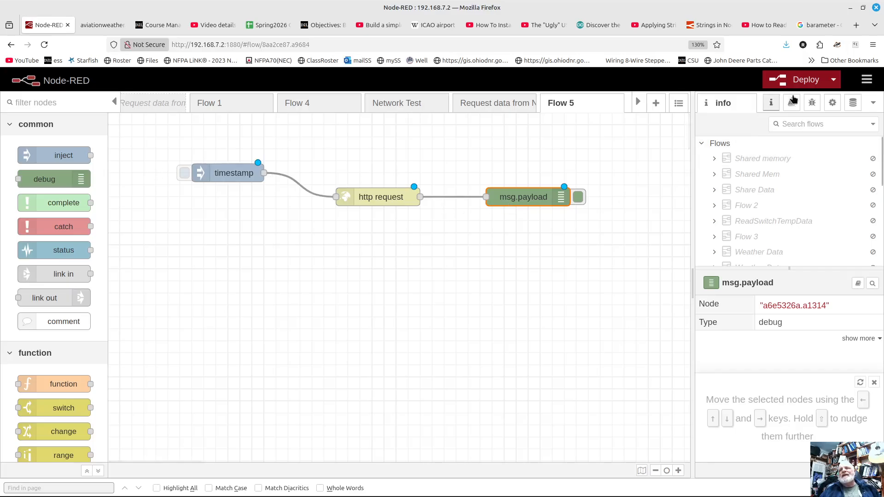
- Deploy the flows, accepting the nodes that are not properly configured, and deselect the debug node
click(790, 82)
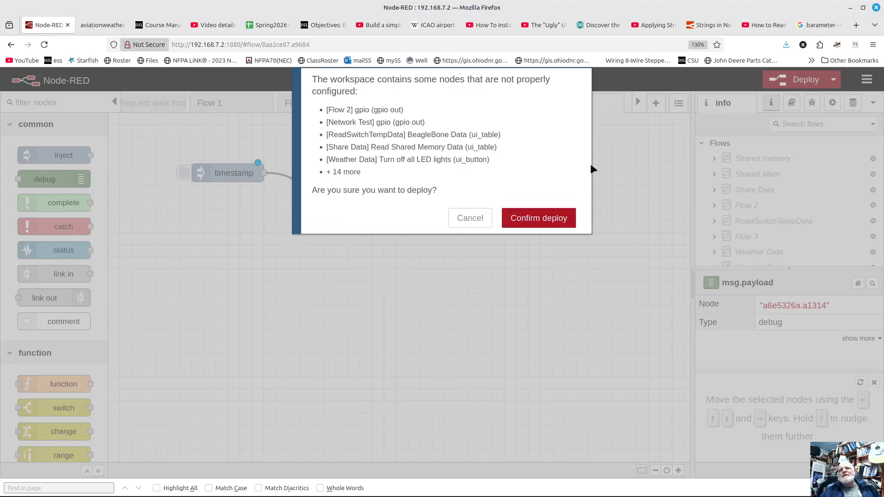
click(532, 219)
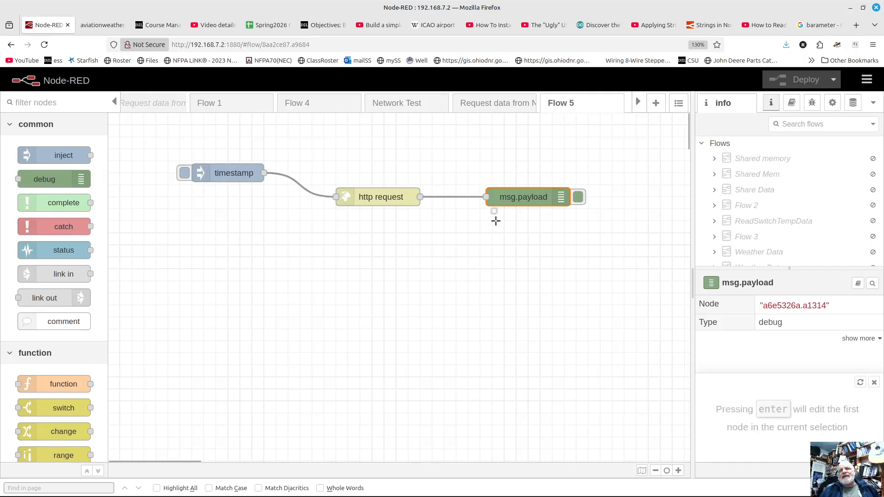
drag(508, 222, 481, 234)
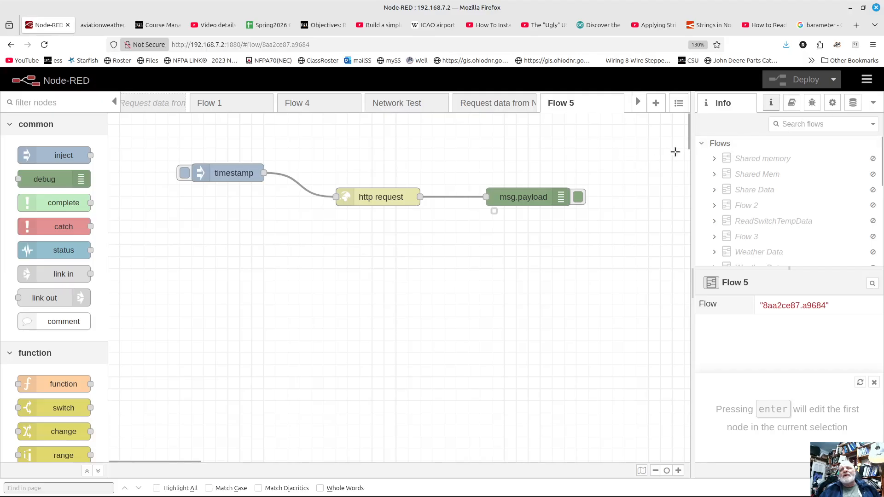
- Show the debug messages and filter the log to the current flow
click(813, 105)
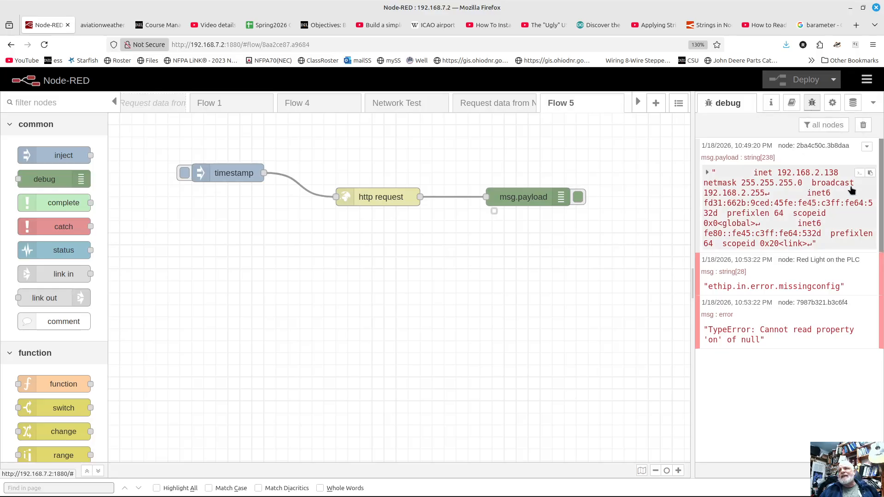
click(827, 125)
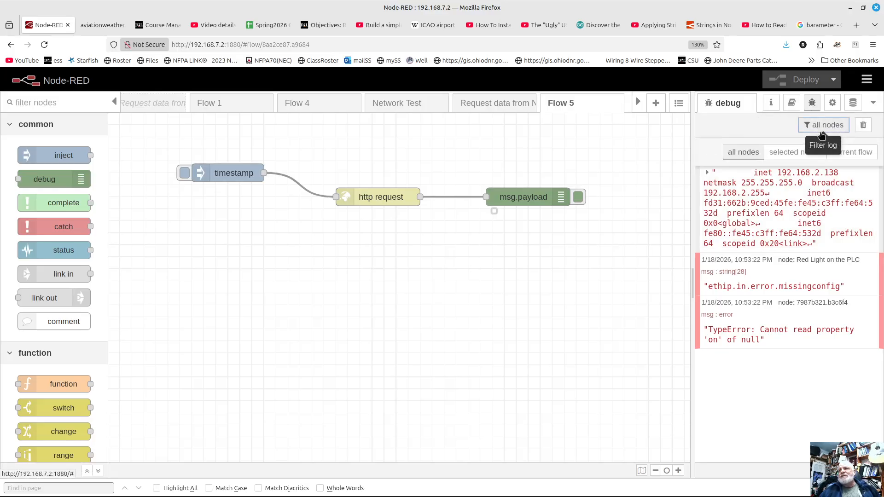
click(851, 153)
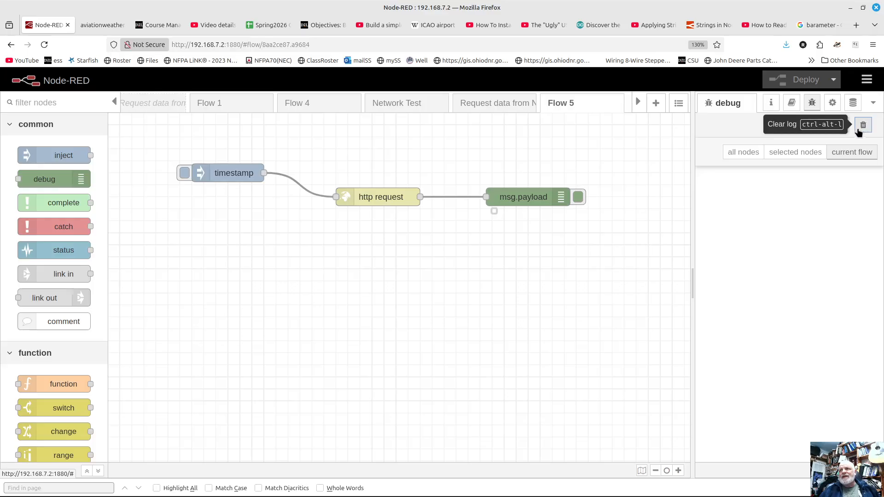
click(772, 236)
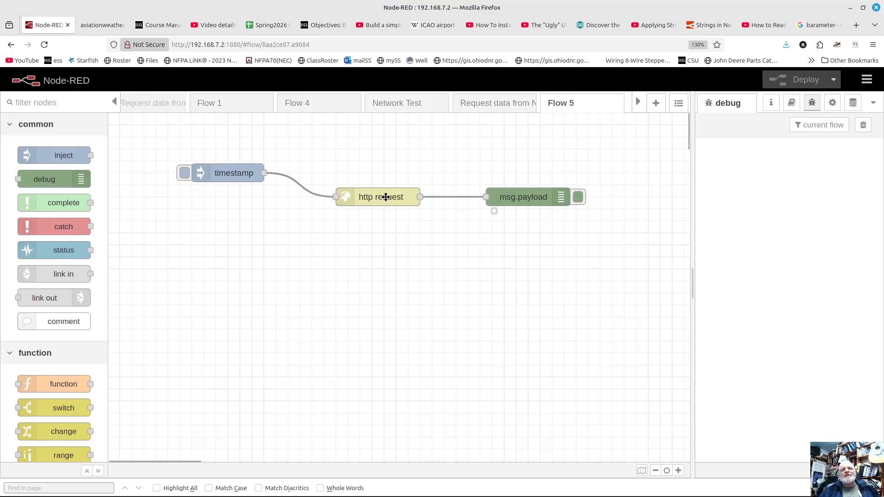
- Trigger the timestamp inject to fetch the KCAK METAR report
mouse_move(386, 197)
mouse_down()
mouse_move(382, 175)
mouse_move(383, 194)
mouse_move(395, 189)
mouse_move(395, 198)
mouse_up()
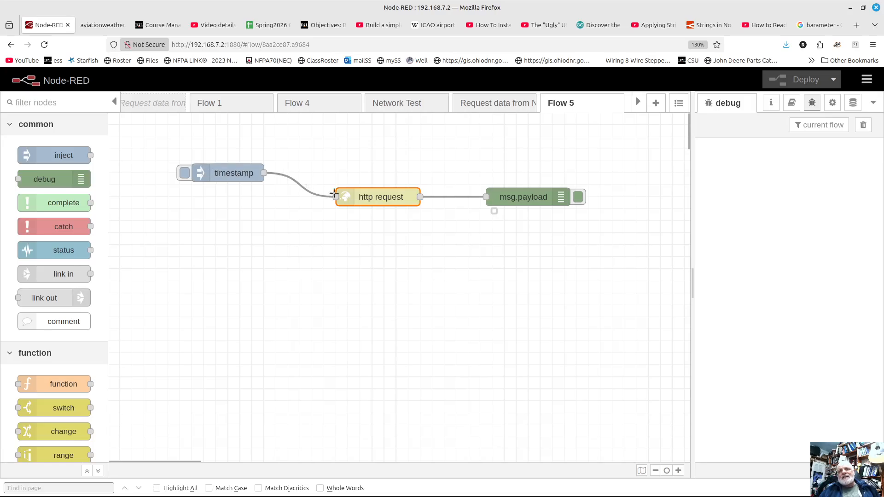
mouse_move(380, 200)
mouse_down()
mouse_move(371, 195)
mouse_move(389, 196)
mouse_move(382, 205)
mouse_up()
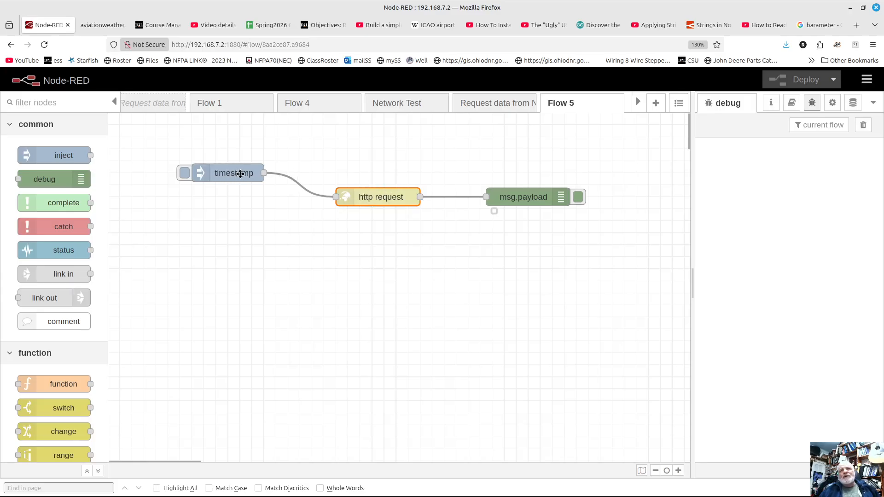
click(184, 173)
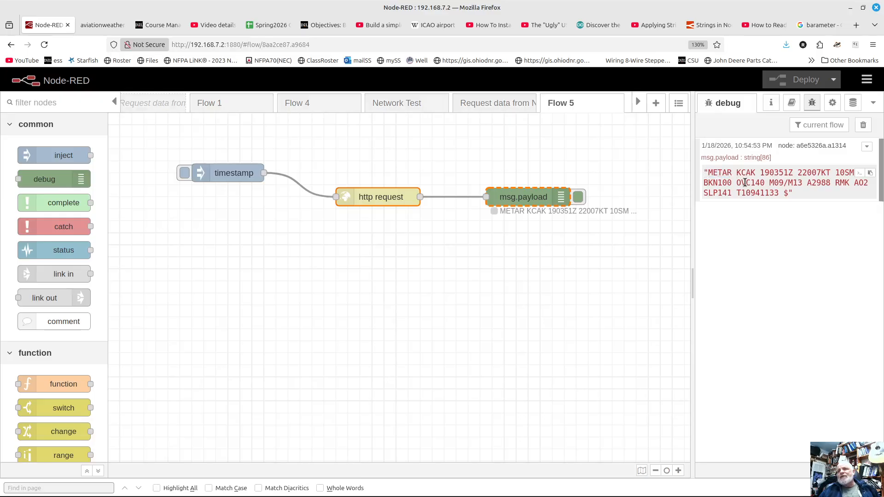
- Examine the report type, station, time and wind direction fields of the METAR string in the debug output
double_click(720, 174)
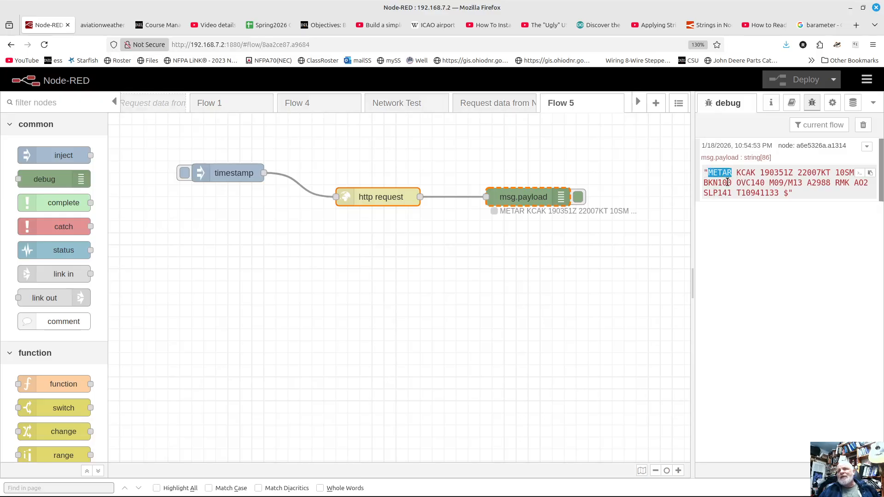
double_click(746, 173)
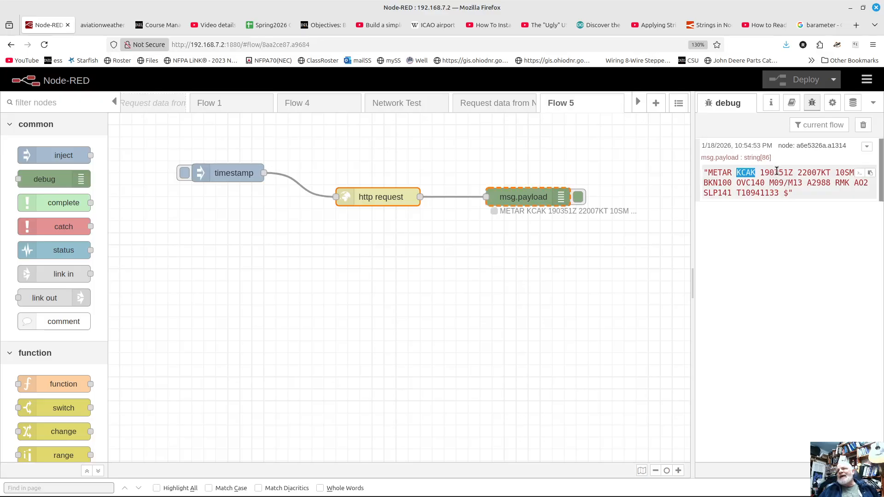
double_click(776, 173)
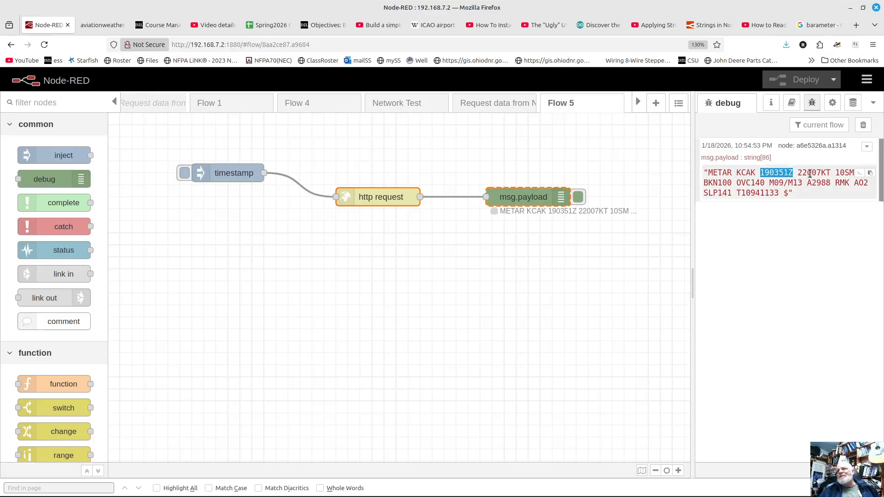
drag(812, 173, 798, 172)
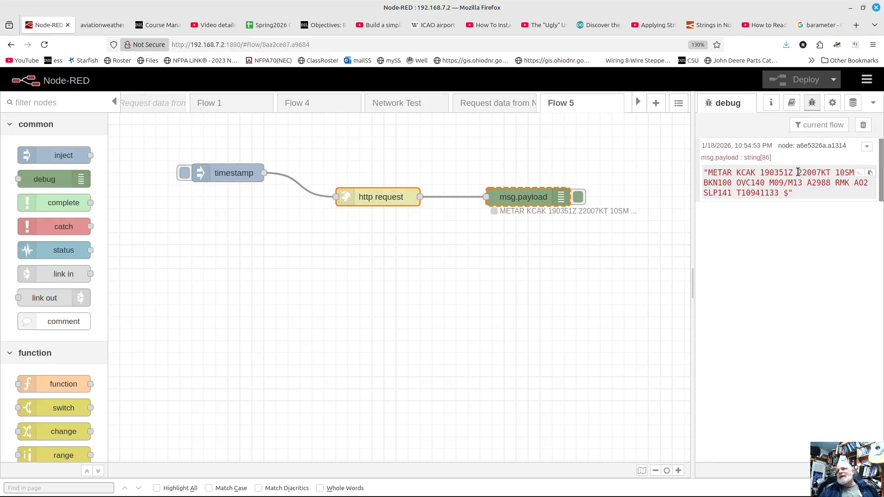
drag(798, 173, 812, 171)
- Switch to the Module_02a-NOAA_lab.pptx presentation, review the Wind Direction slide on decoding METAR data, and return to Node-RED
mouse_move(322, 479)
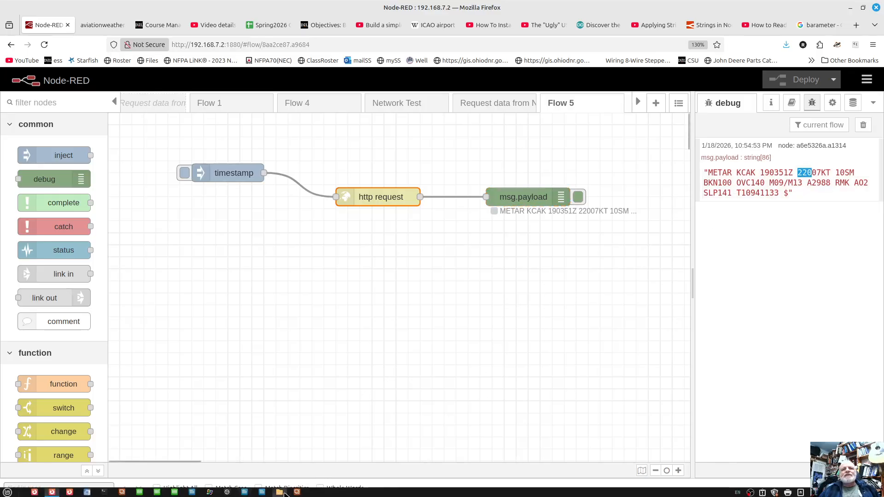
click(296, 492)
scroll(97, 393, down, 10)
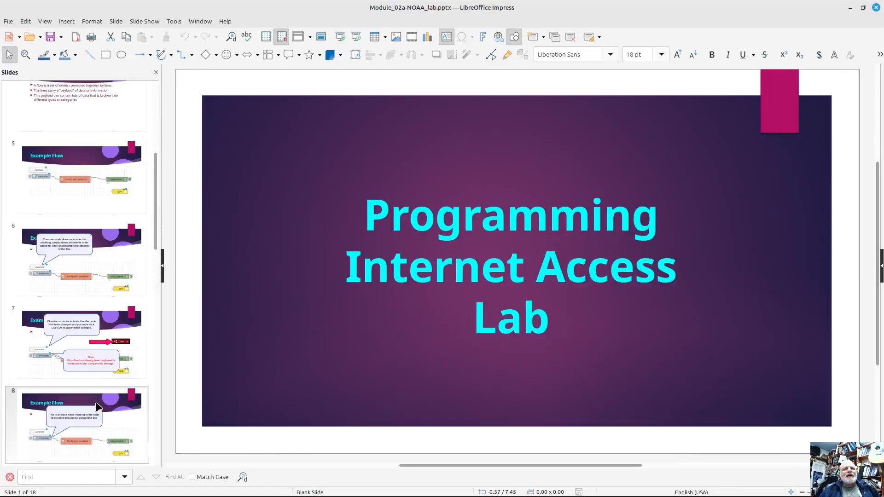
scroll(82, 408, down, 10)
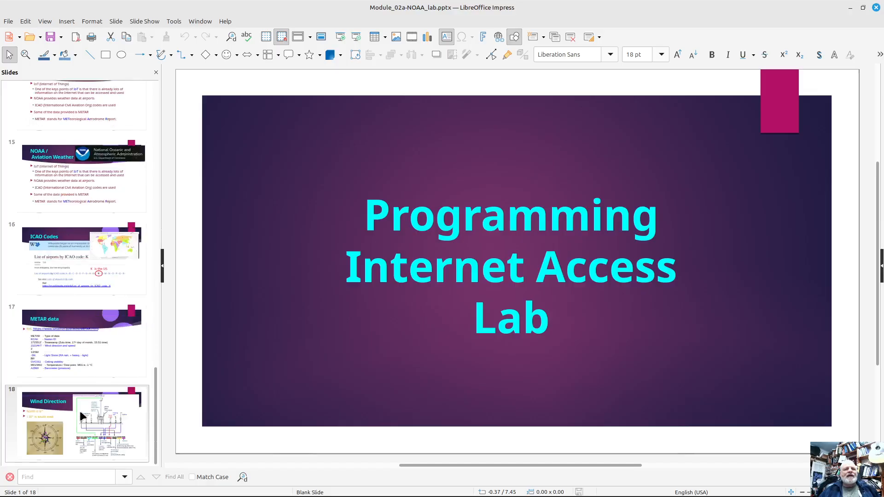
click(60, 432)
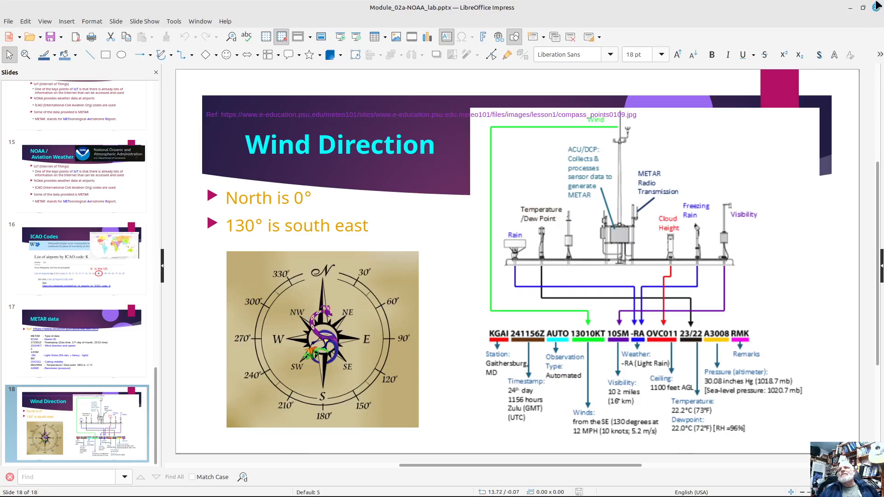
click(850, 8)
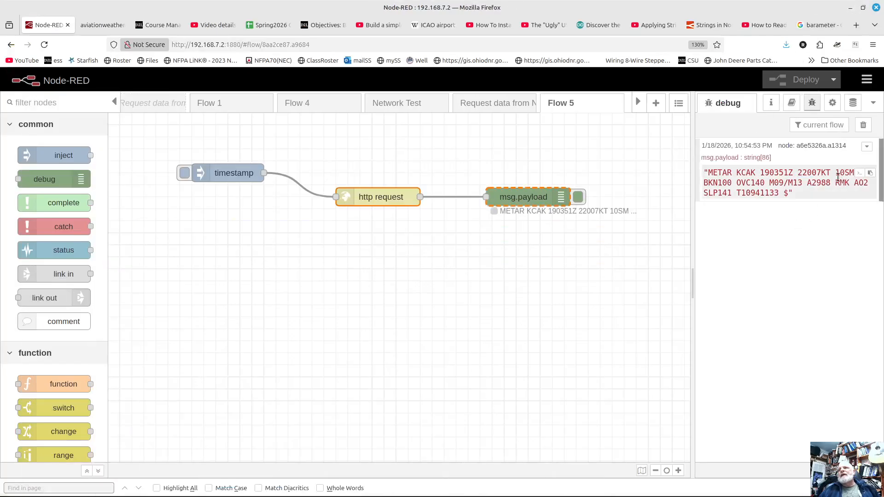
- Examine the wind speed and temperature fields of the KCAK METAR string in the debug output
drag(816, 172, 834, 169)
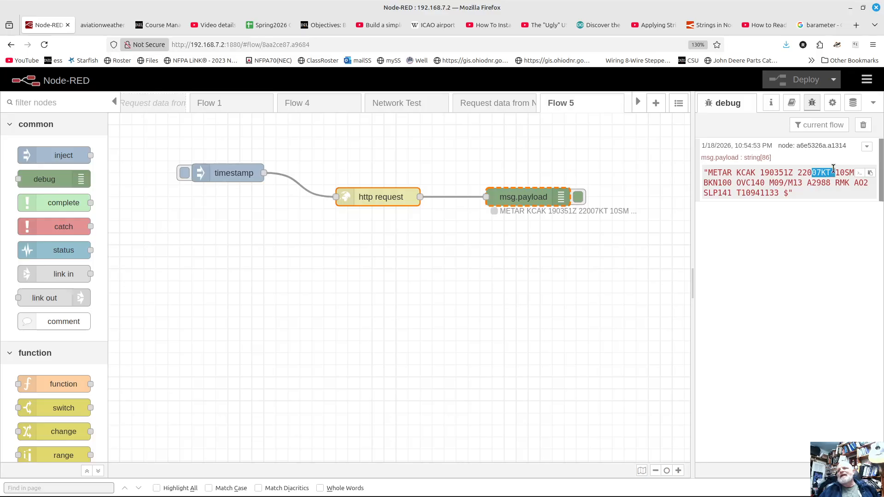
click(811, 217)
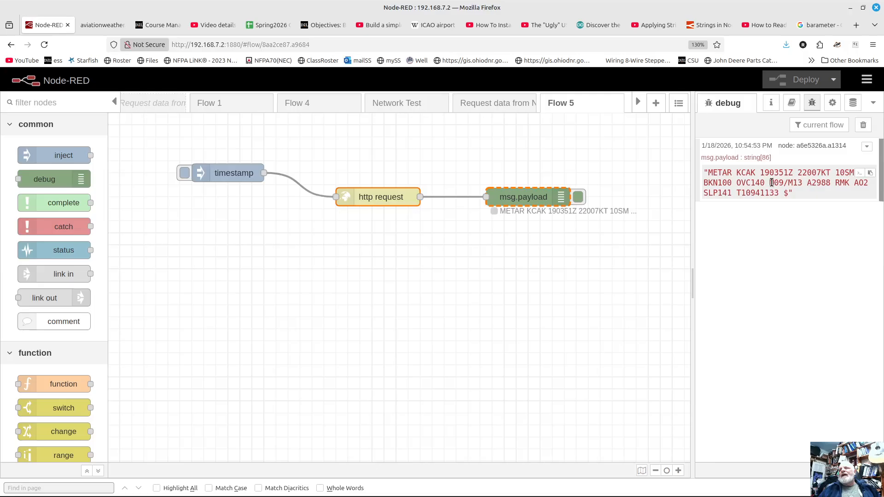
drag(770, 181, 785, 181)
click(770, 261)
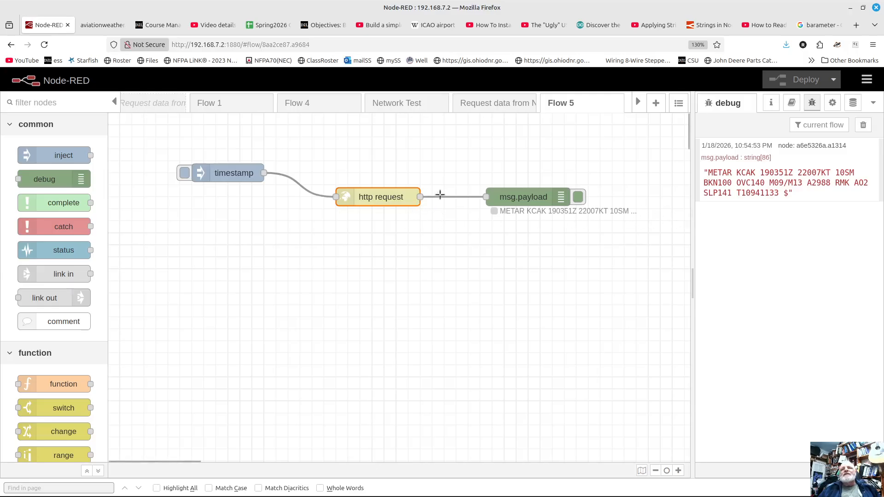
- Replace the station code KCAK in the http request node's URL with {{{payload}}} and save the node
mouse_move(390, 204)
mouse_down()
mouse_move(410, 198)
mouse_move(411, 207)
mouse_move(395, 206)
mouse_up()
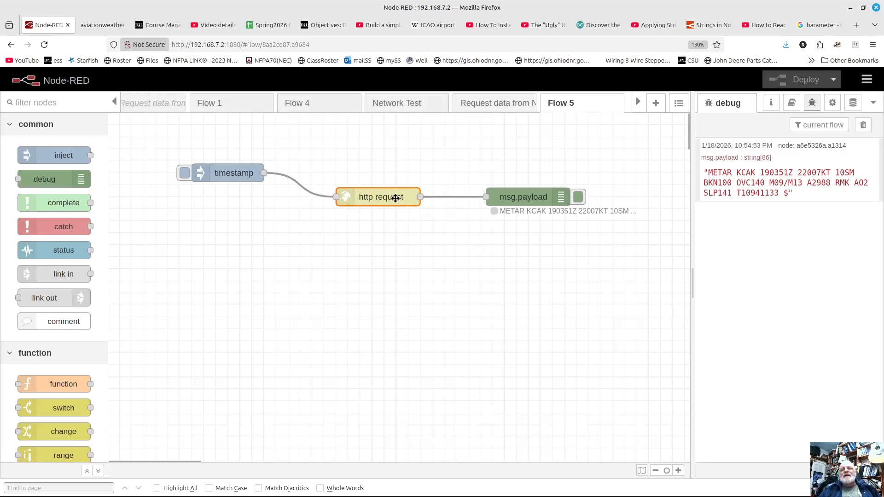
double_click(395, 198)
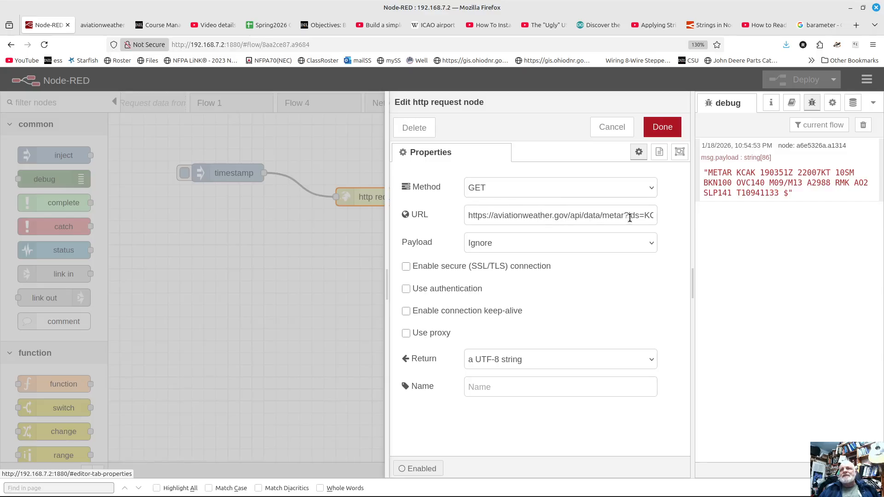
click(645, 215)
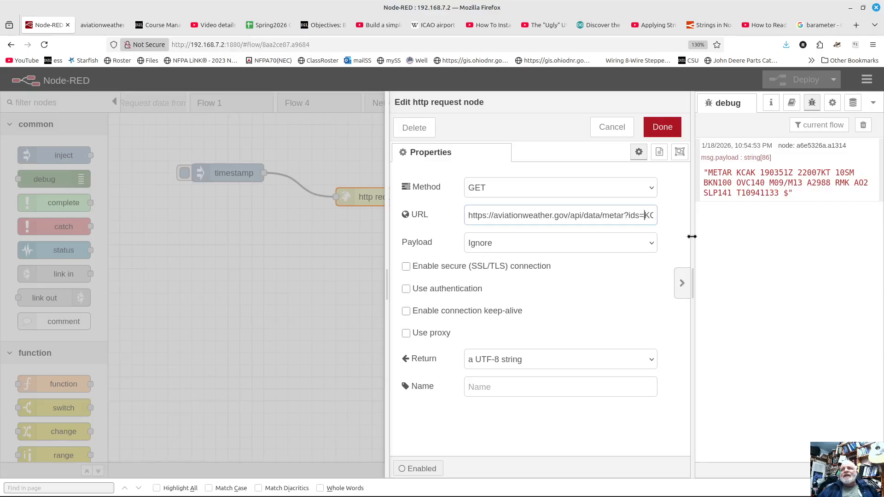
key(Right)
key(Right)
key(Right)
key(Right)
key(Right)
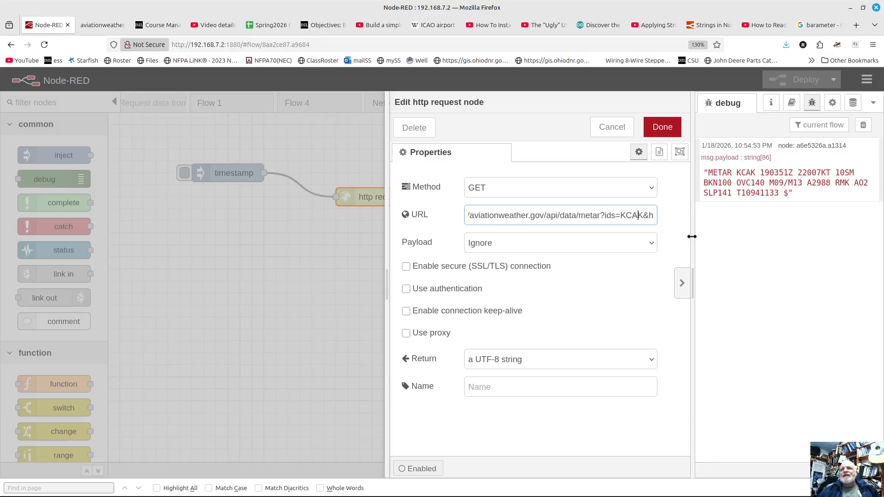
key(Right)
key(shift+Left)
key(shift+Left)
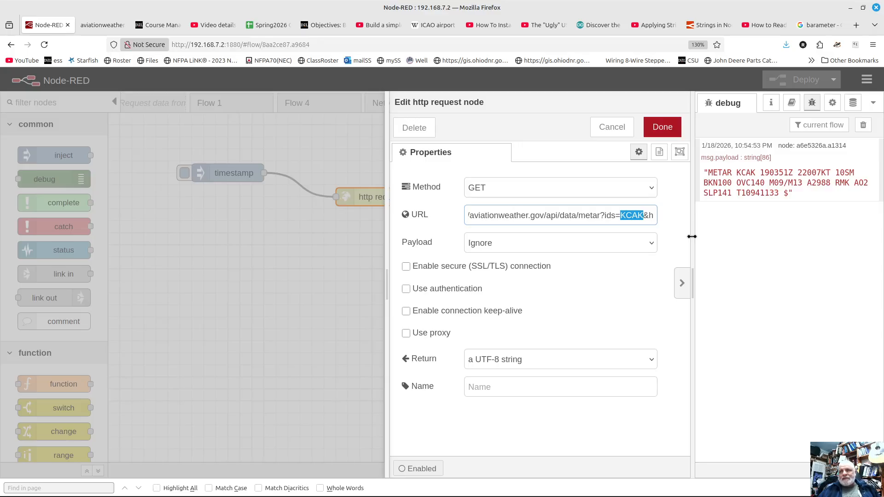
key(BackSpace)
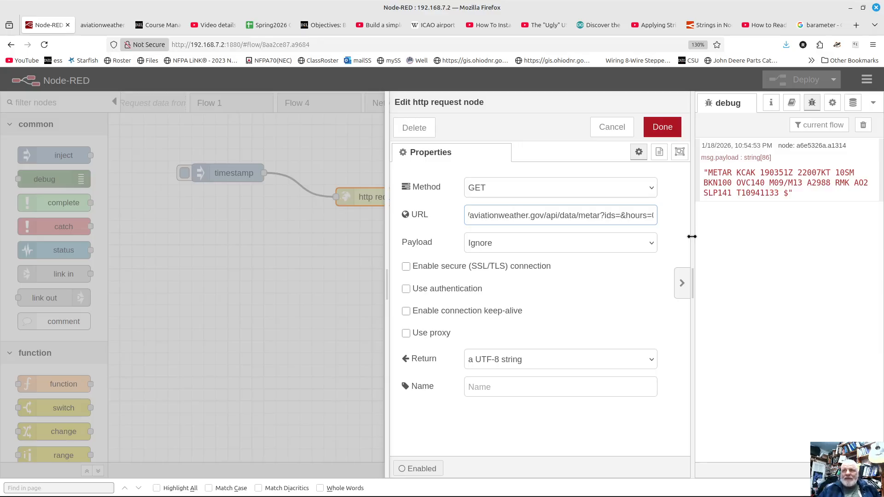
text({{{)
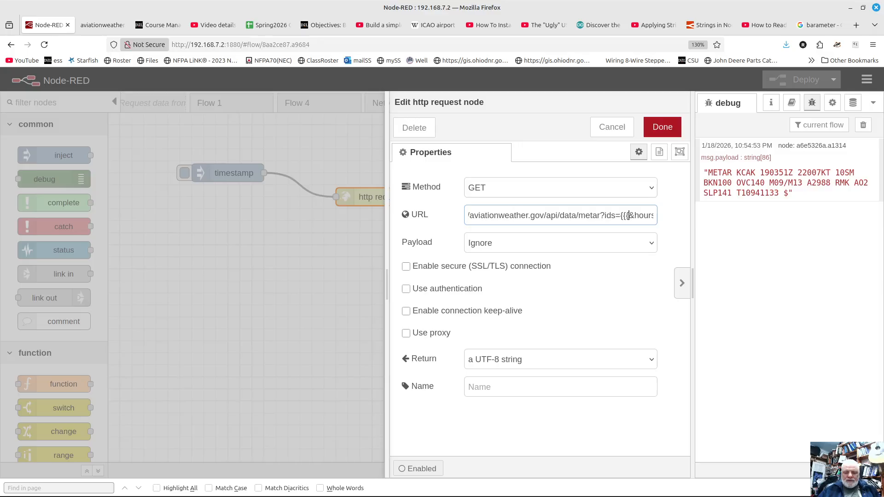
text(payloa)
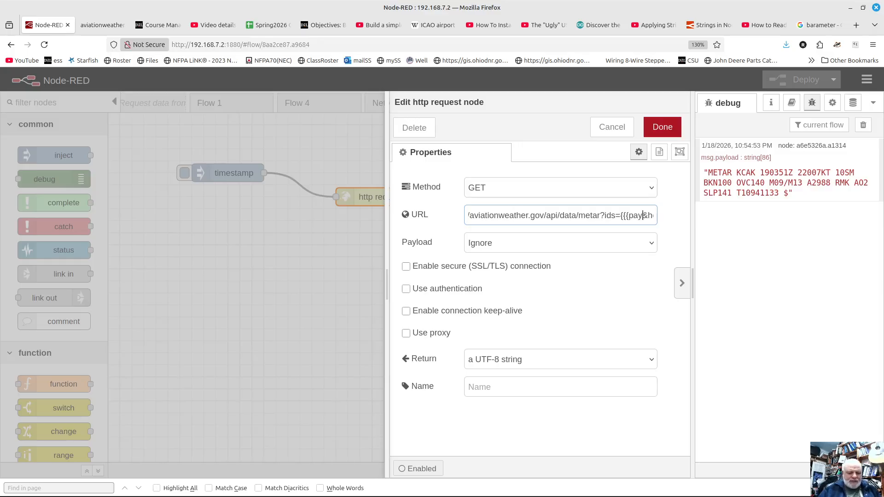
text(d}}})
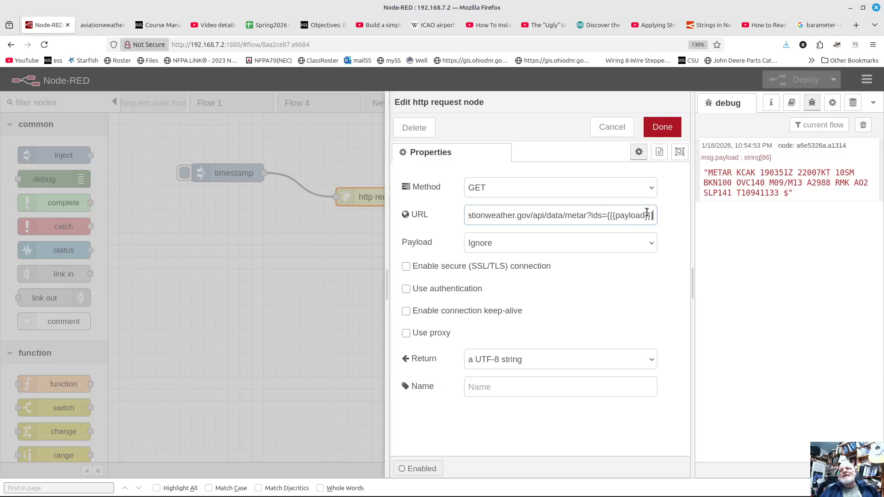
drag(608, 216, 642, 217)
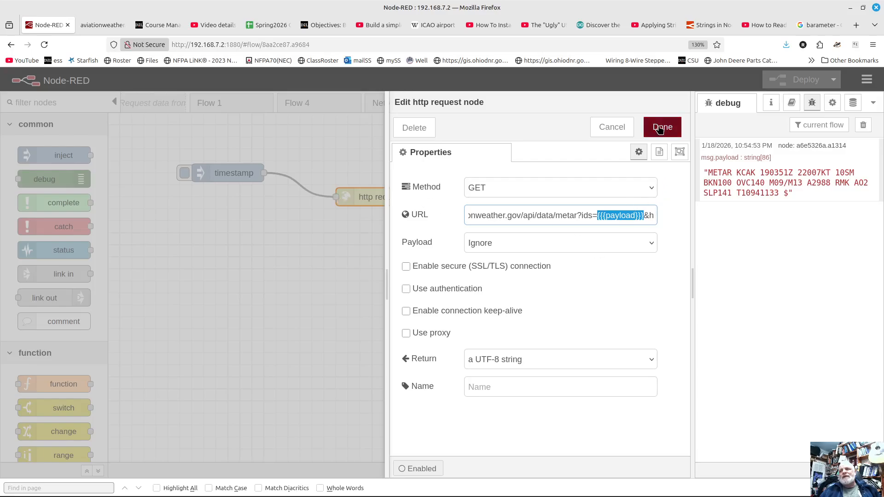
click(661, 128)
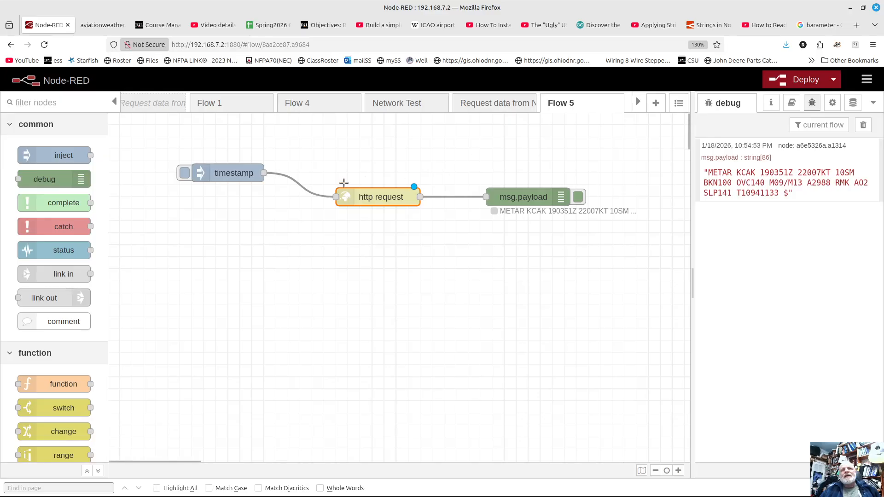
- Change the timestamp inject node's msg.payload to the string KCAK and save the node
double_click(234, 174)
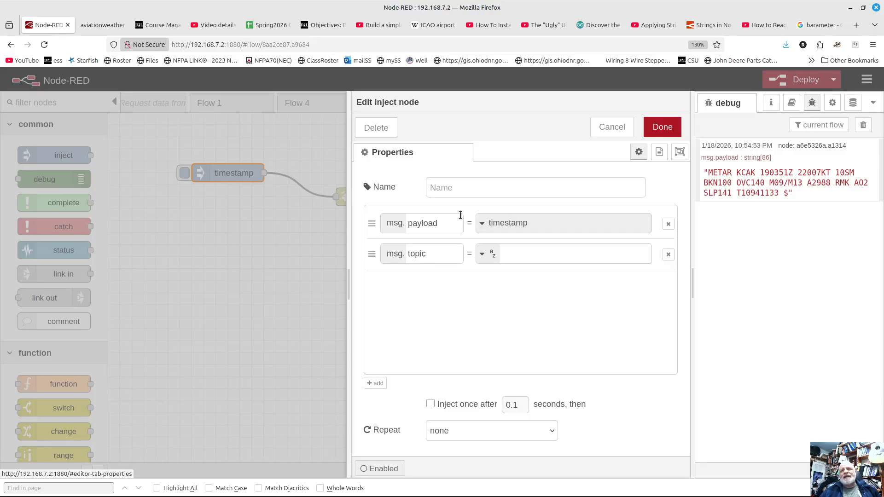
click(488, 225)
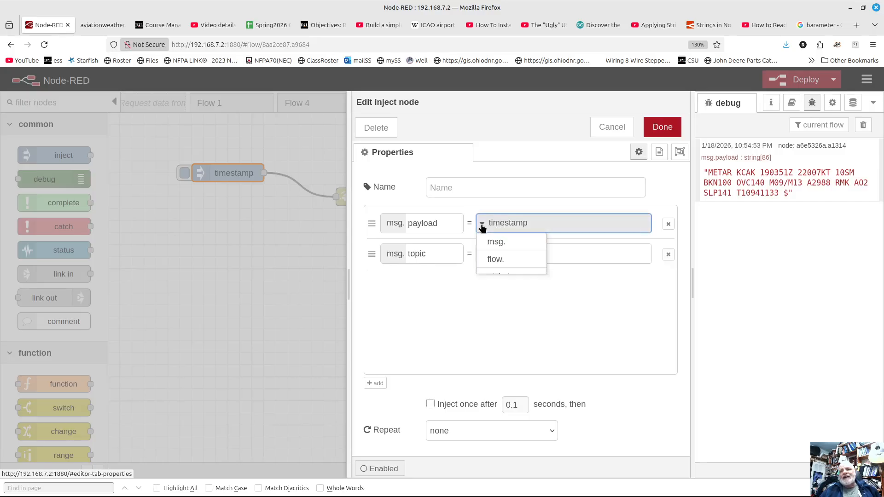
click(501, 295)
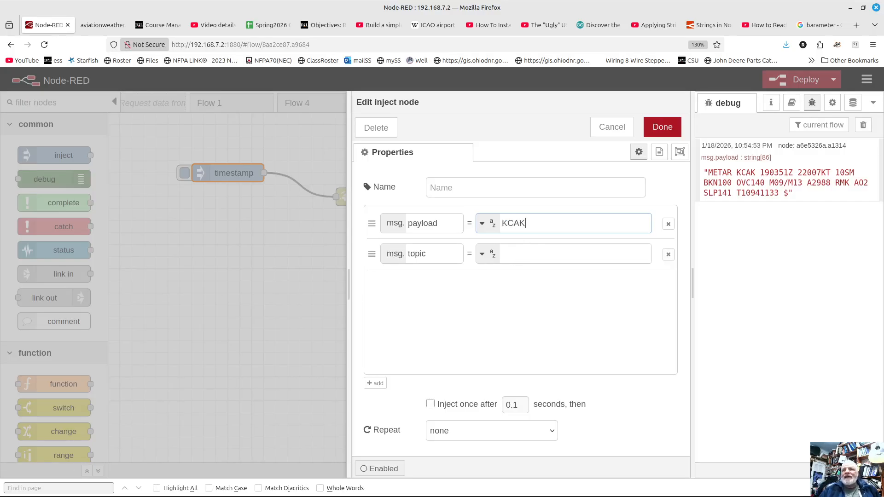
click(661, 127)
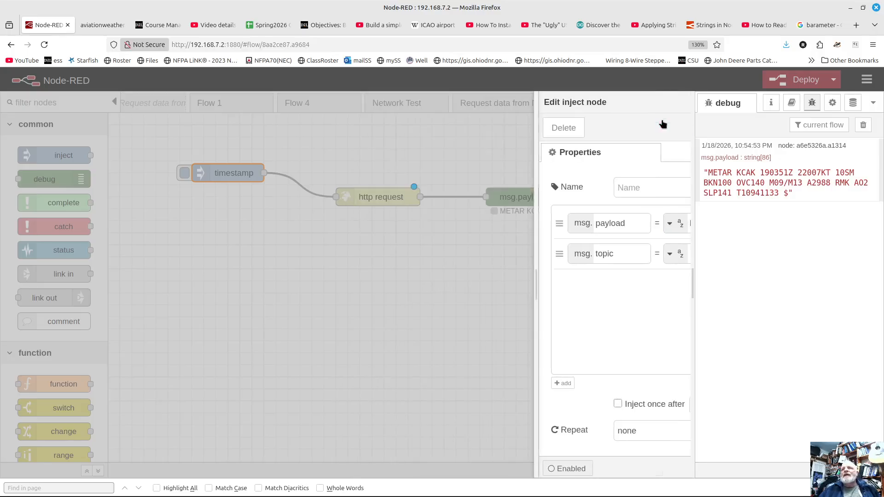
click(238, 197)
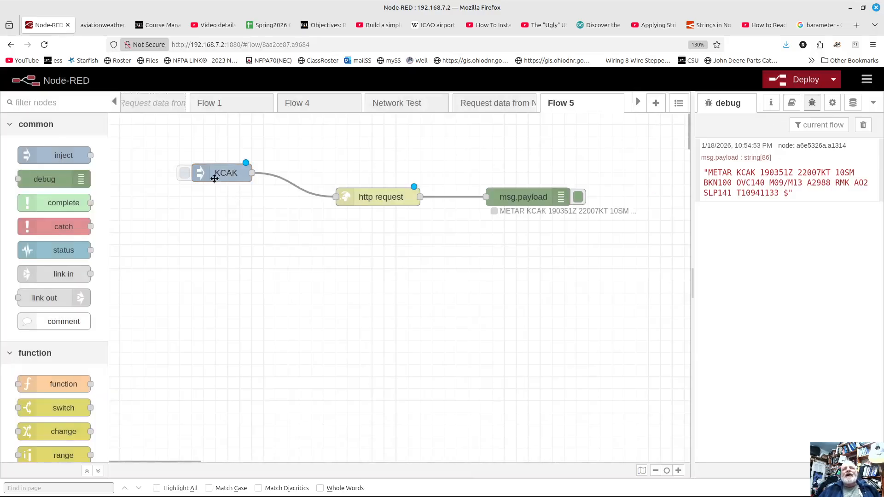
mouse_move(369, 196)
mouse_down()
mouse_move(341, 197)
mouse_move(367, 197)
mouse_up()
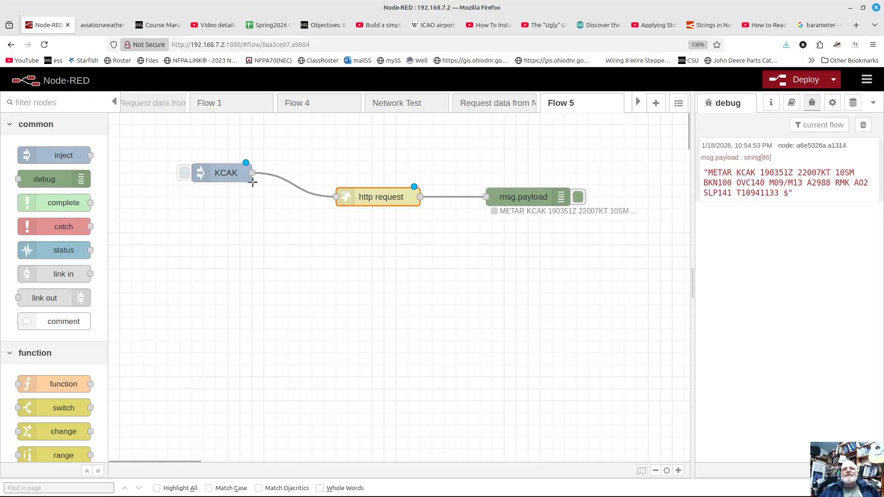
- Duplicate the KCAK inject node and place the copy directly below the original
drag(151, 148, 269, 195)
key(ctrl+c)
key(ctrl+v)
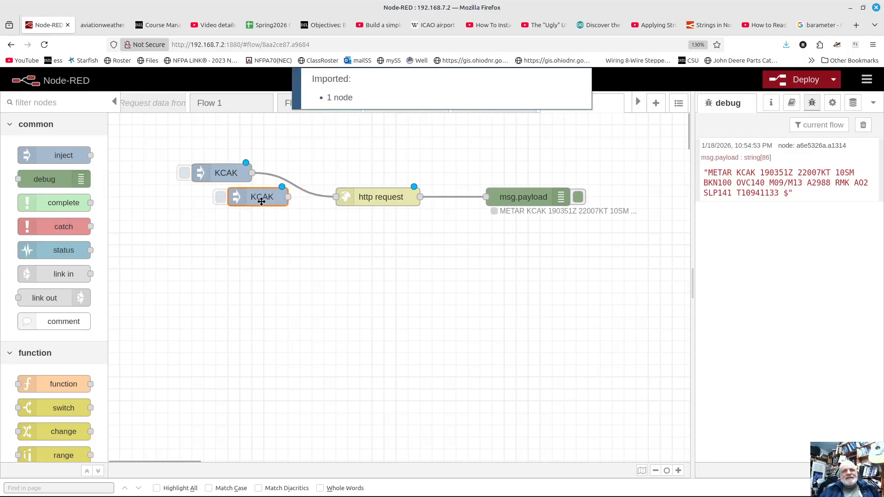
click(226, 224)
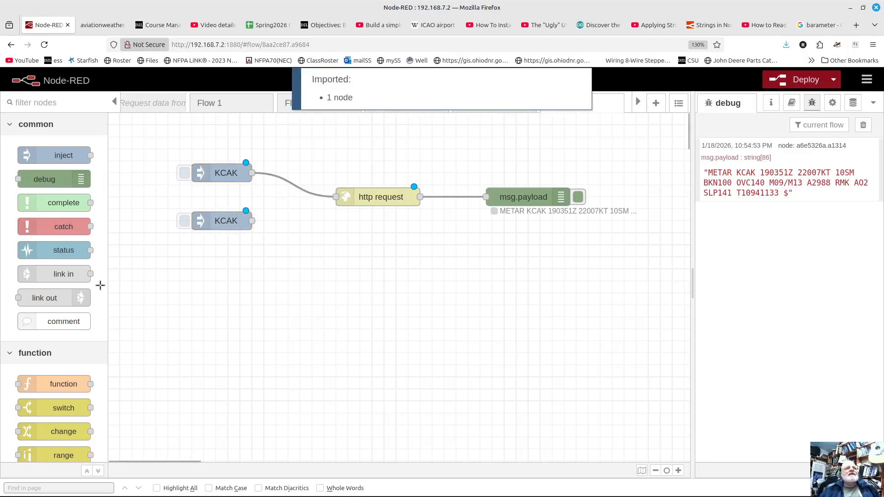
- Set the copied inject node's payload to KJFK and wire its output to the http request node
double_click(234, 221)
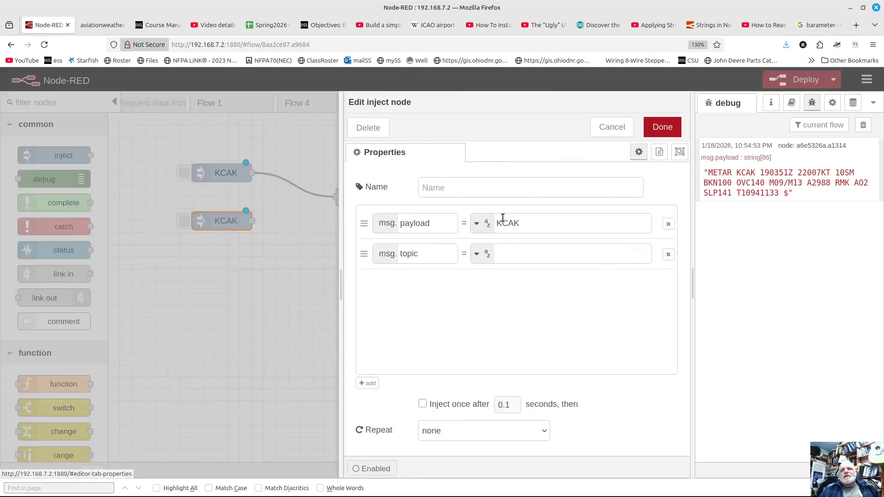
drag(501, 220, 529, 218)
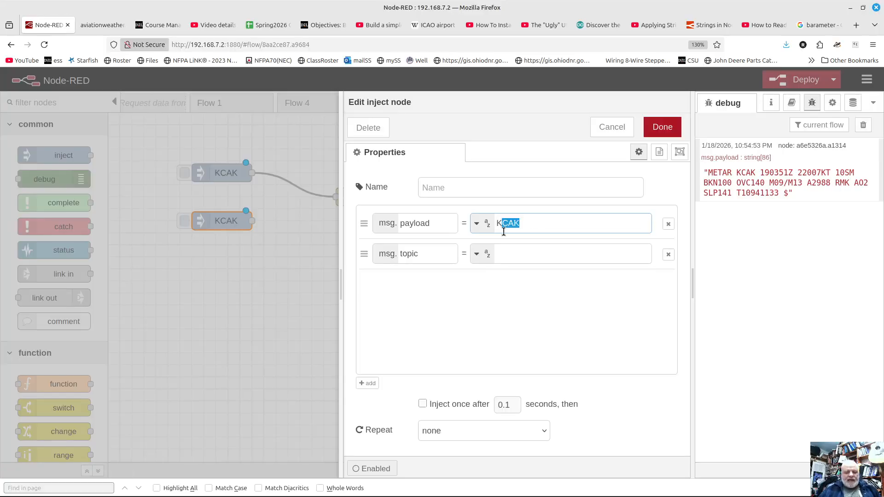
text(JF)
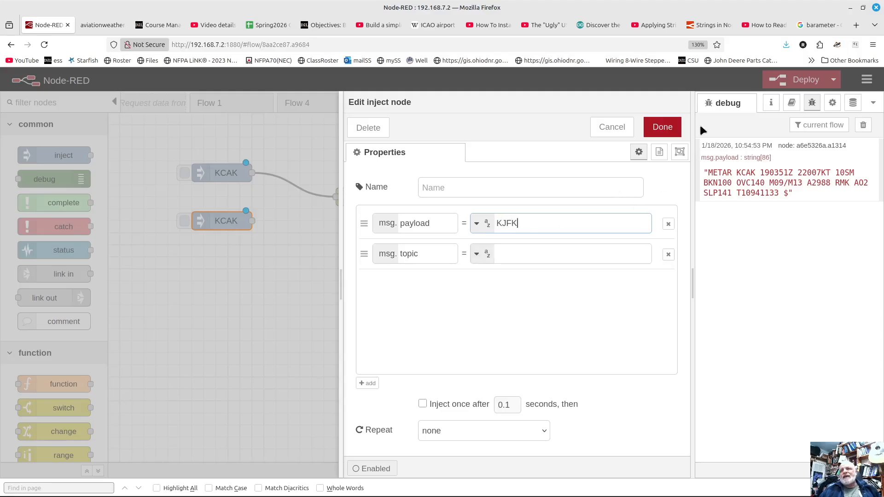
click(663, 132)
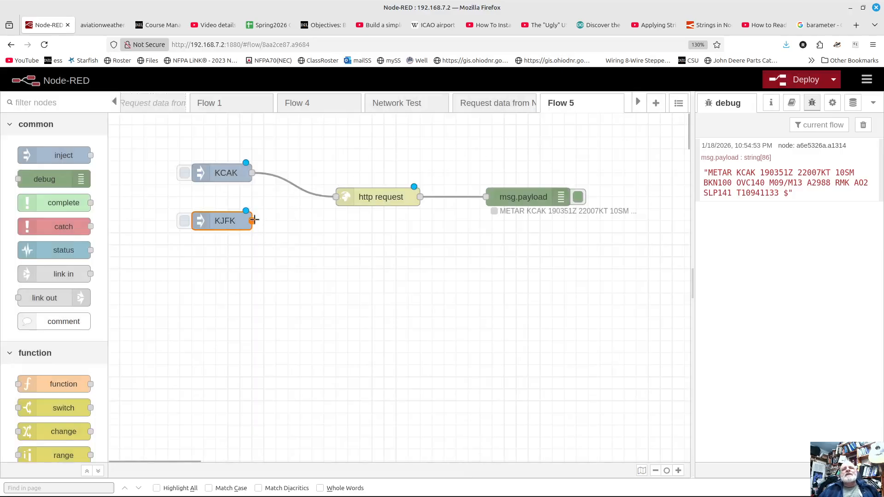
drag(254, 220, 337, 197)
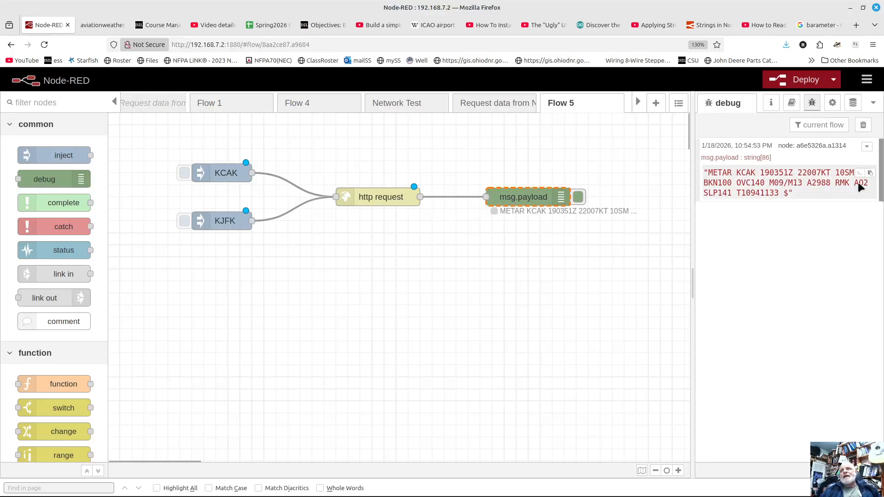
- Clear the debug messages and deploy the updated flow
click(864, 125)
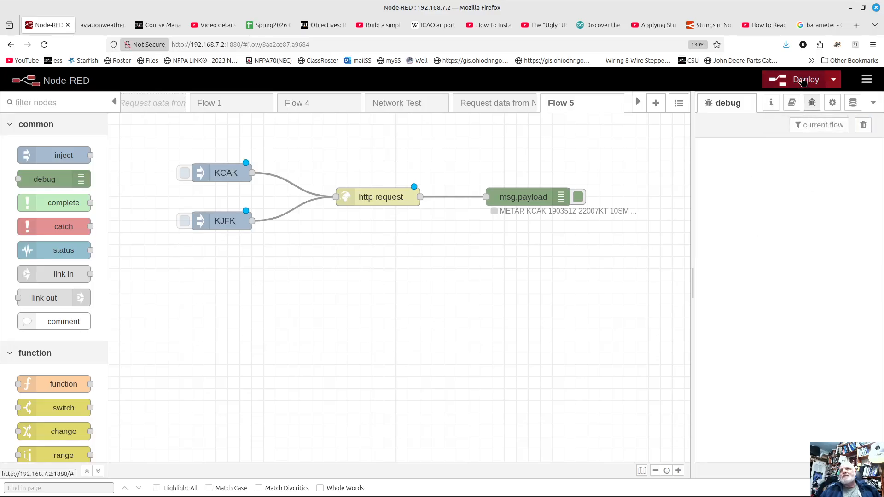
click(805, 82)
click(537, 220)
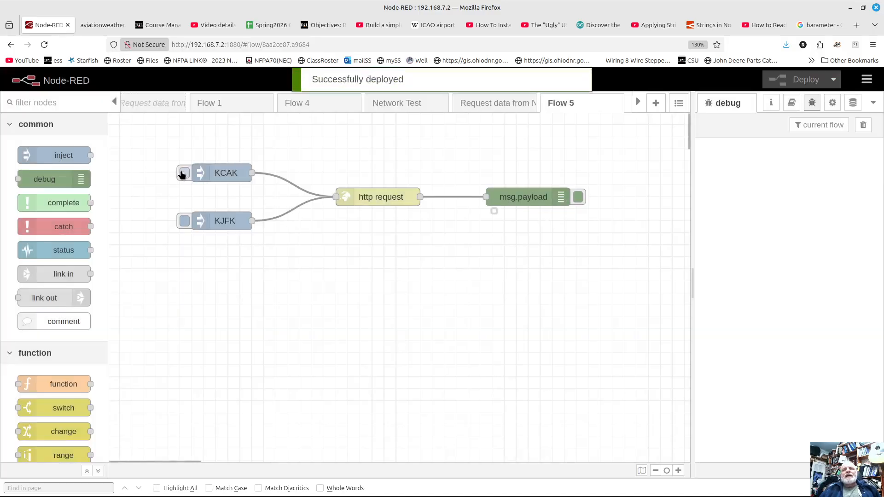
- Trigger the KCAK inject and check the station code in the returned METAR string
click(184, 174)
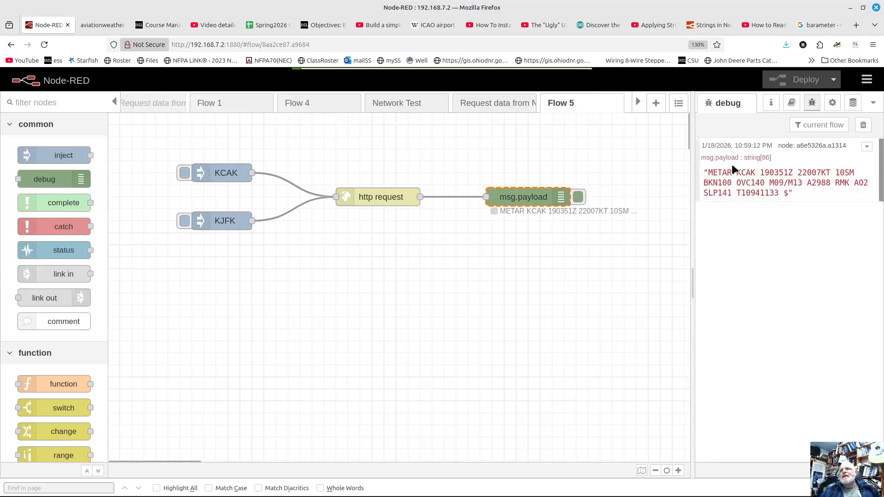
drag(741, 172, 757, 175)
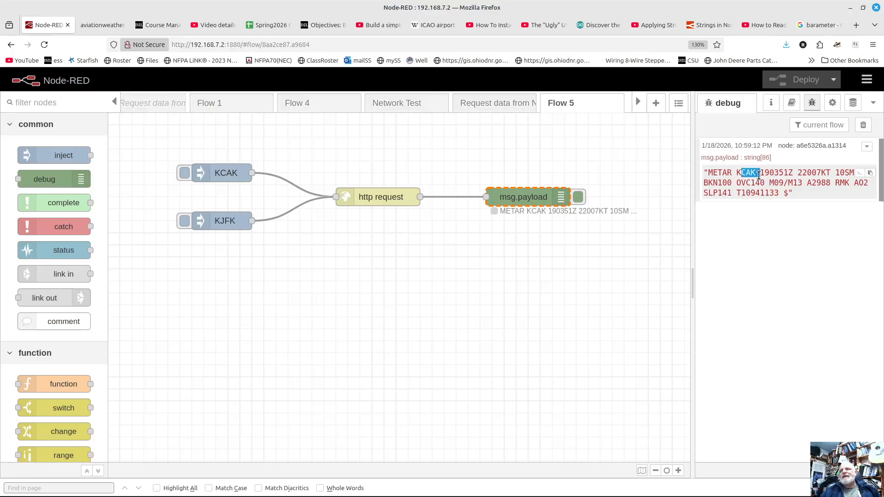
click(741, 184)
- Trigger the KJFK inject and compare the station and temperature fields of its METAR report with the KCAK report
click(184, 221)
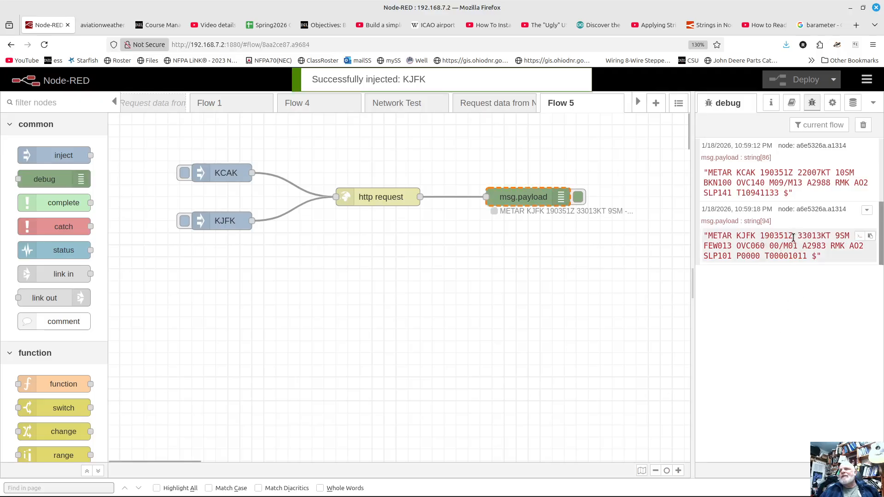
drag(741, 234, 778, 246)
click(796, 237)
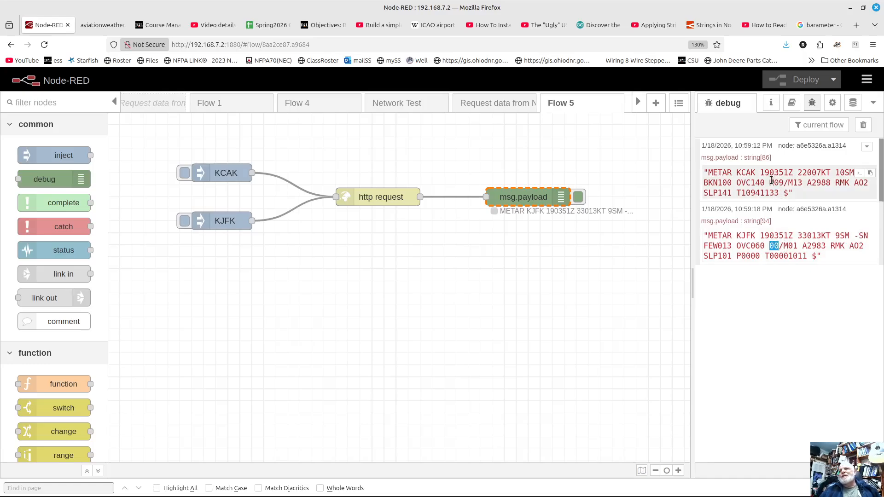
double_click(774, 182)
click(776, 248)
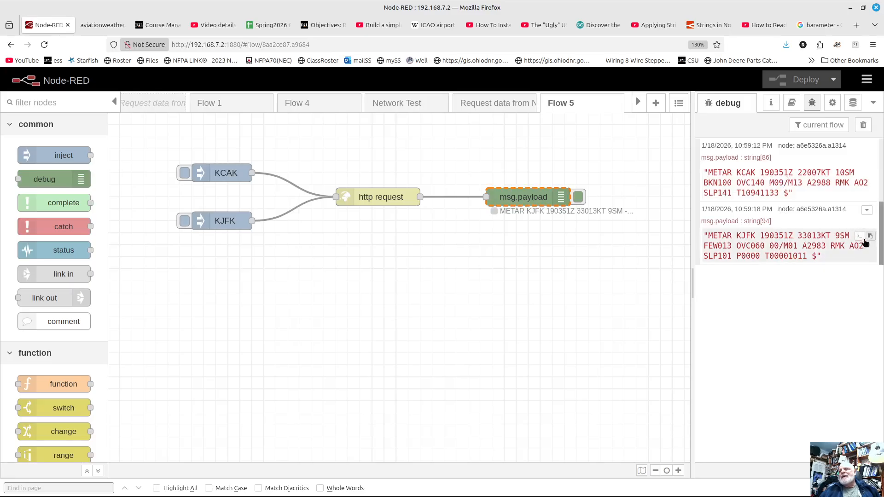